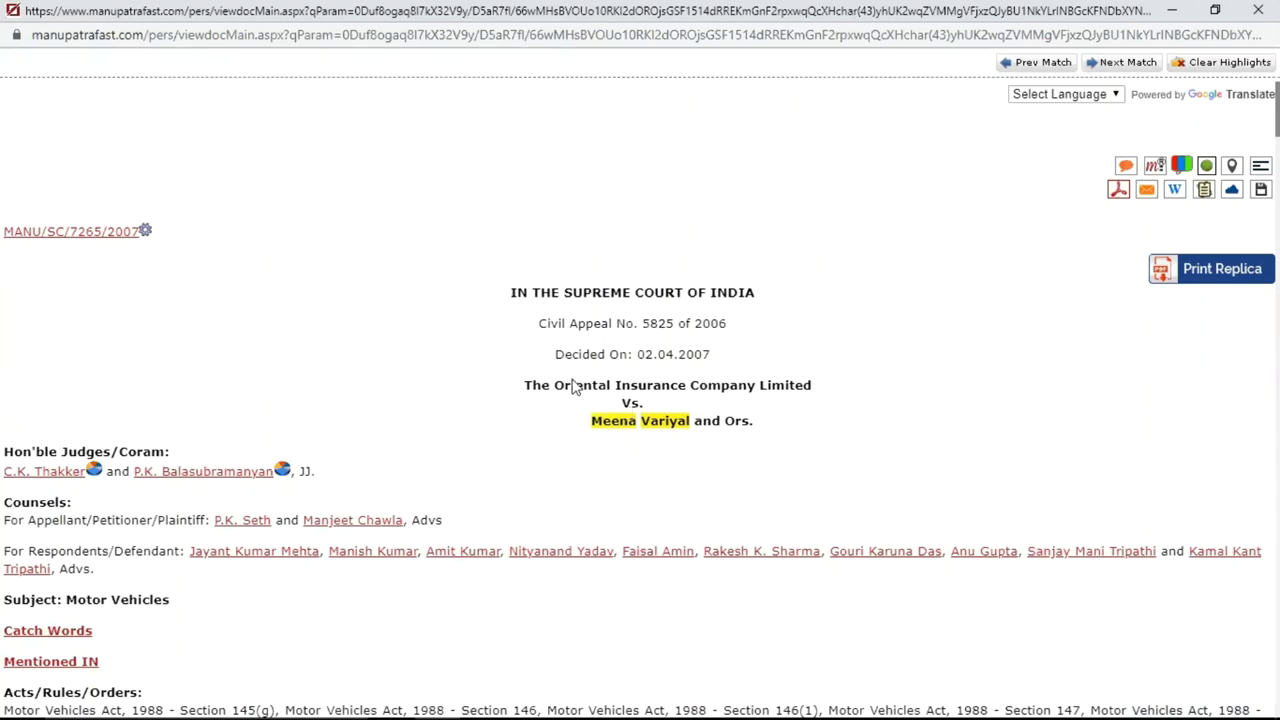
Review the judgment's header, from citation, court and coram through acts, cases referred, prior history and disposition to the citing references
left_click(100, 244)
left_click(640, 369)
scroll(426, 440, "down", 2)
scroll(316, 388, "down", 1)
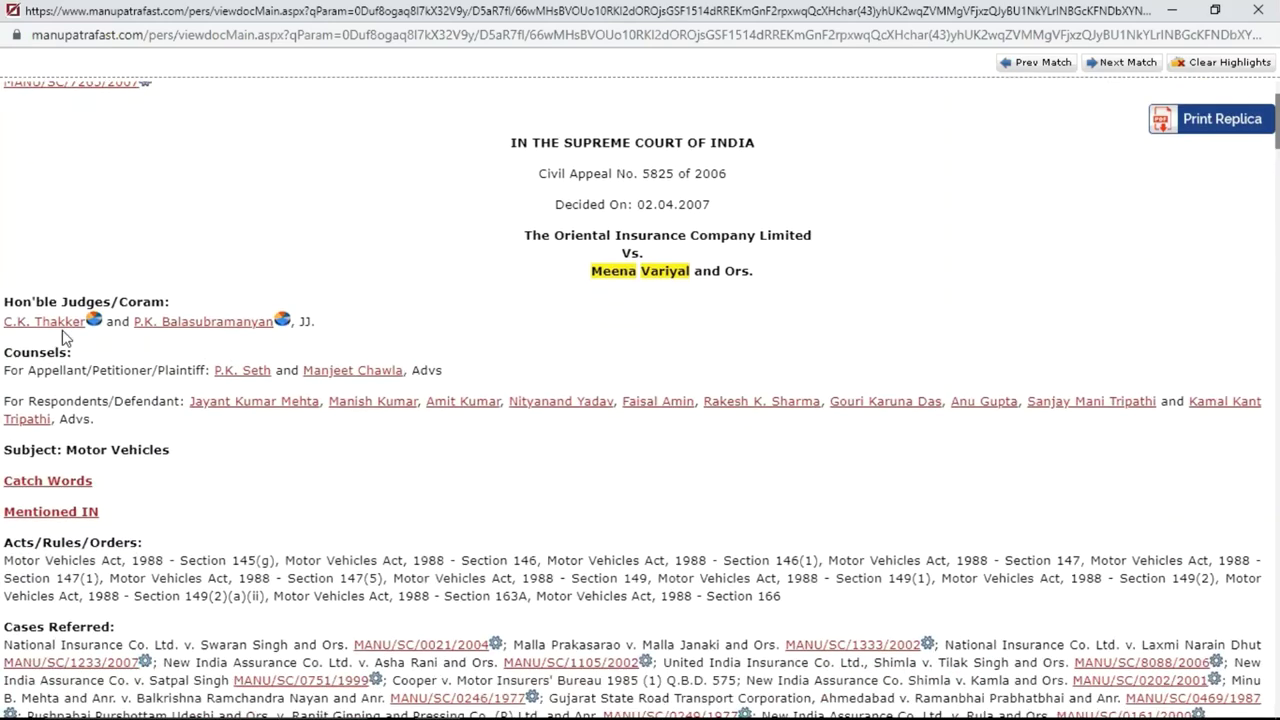
scroll(231, 360, "down", 2)
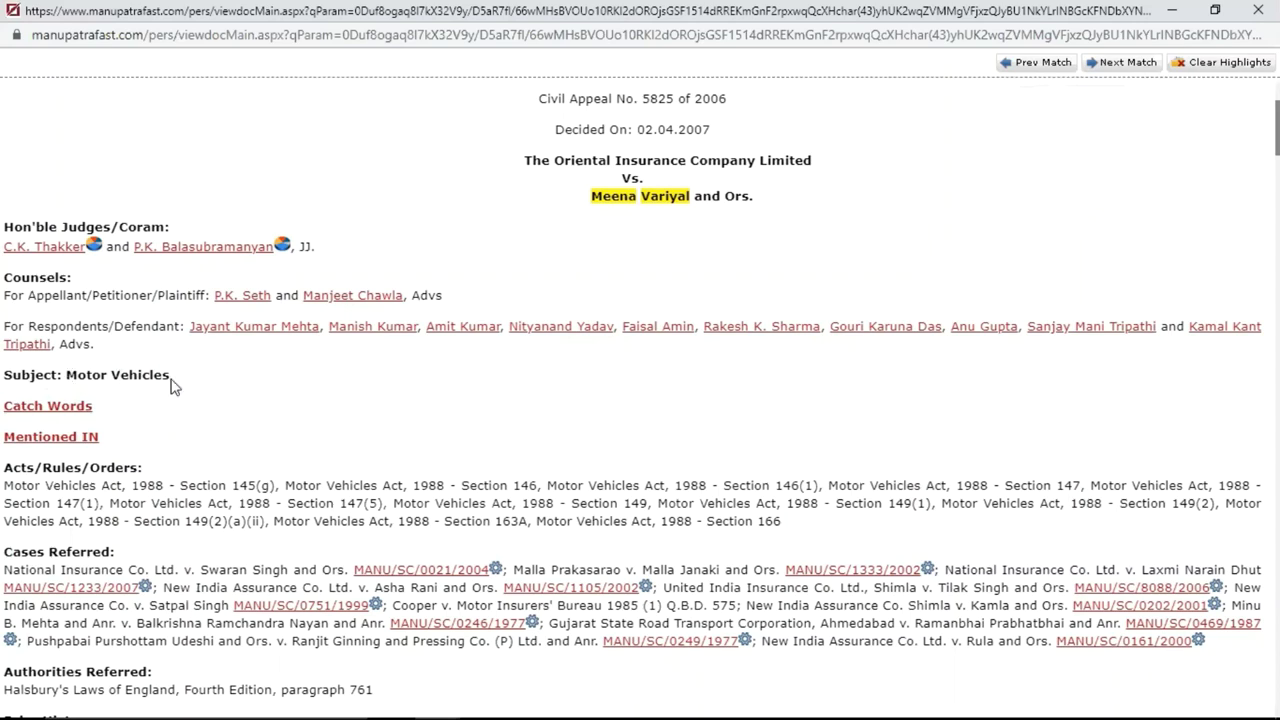
scroll(257, 466, "down", 1)
scroll(68, 446, "down", 1)
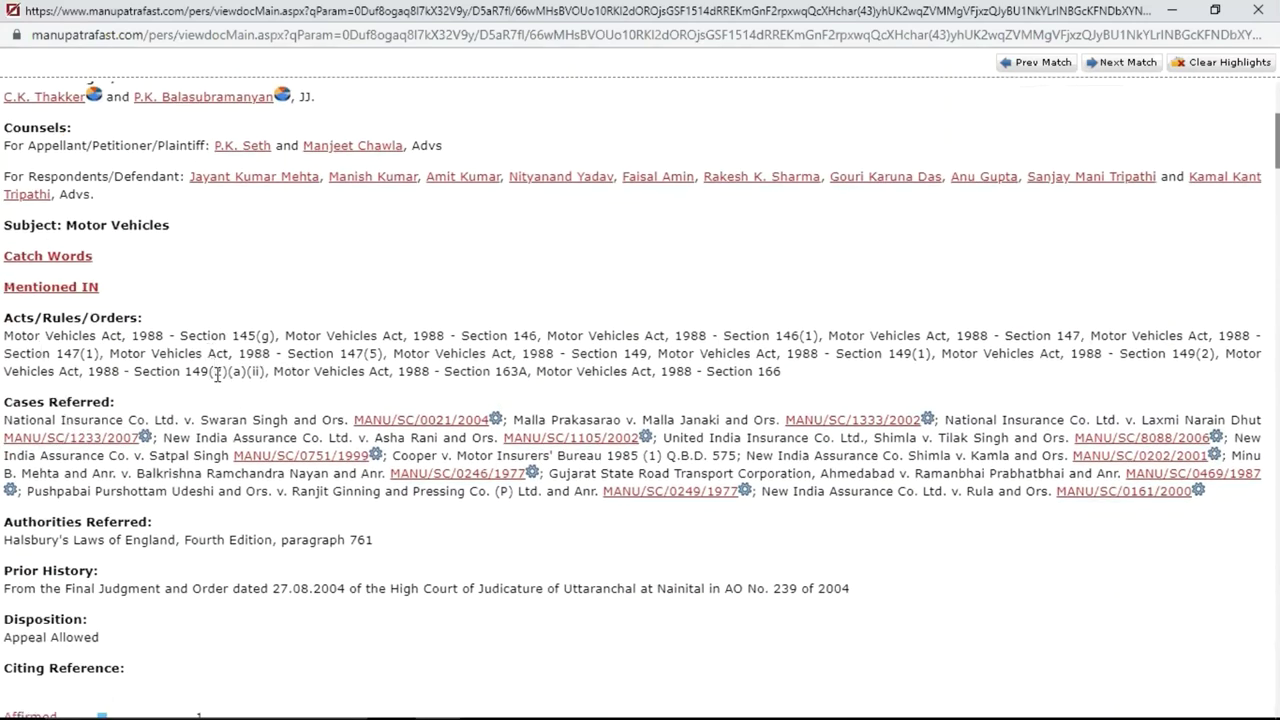
scroll(215, 375, "down", 1)
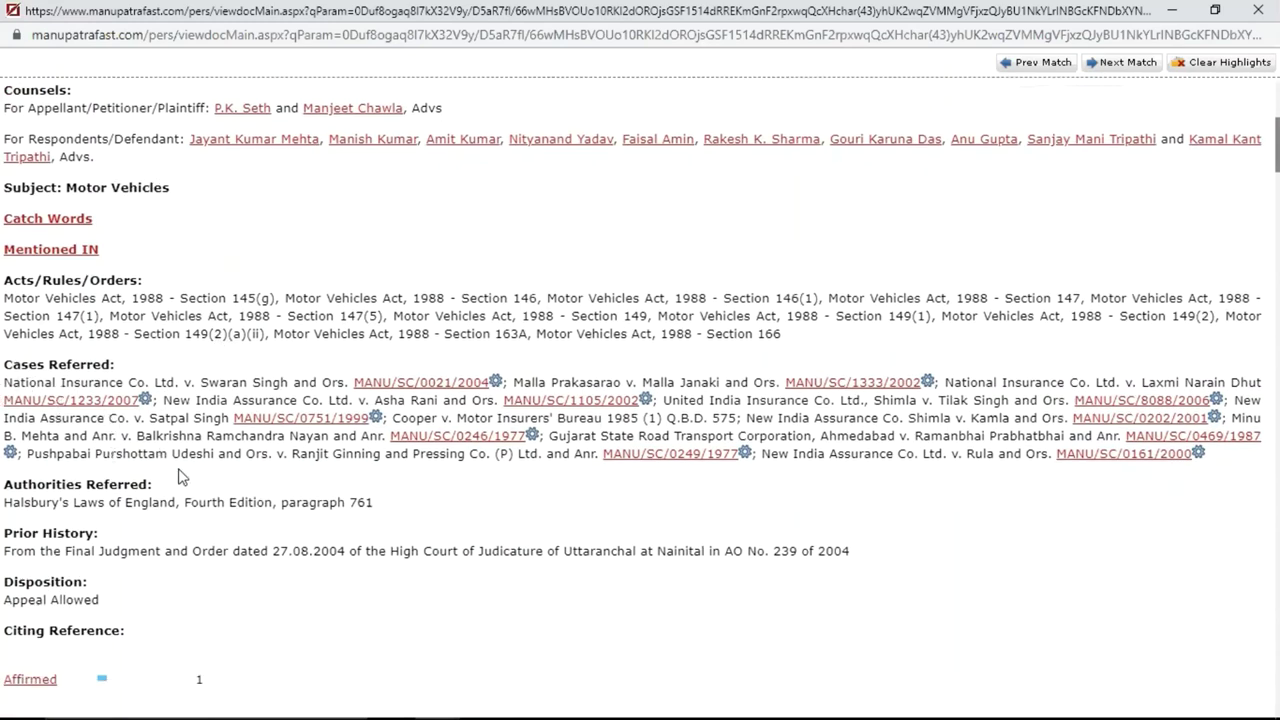
scroll(114, 432, "down", 3)
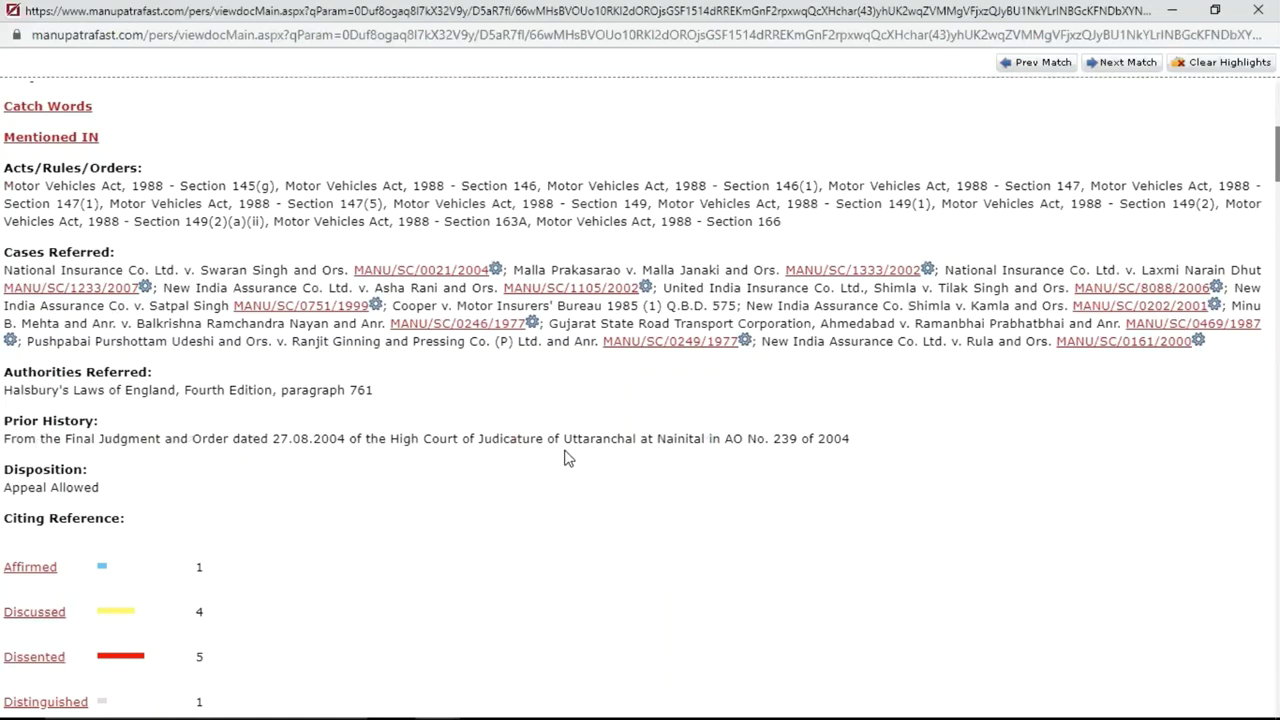
scroll(586, 457, "down", 2)
scroll(120, 400, "down", 2)
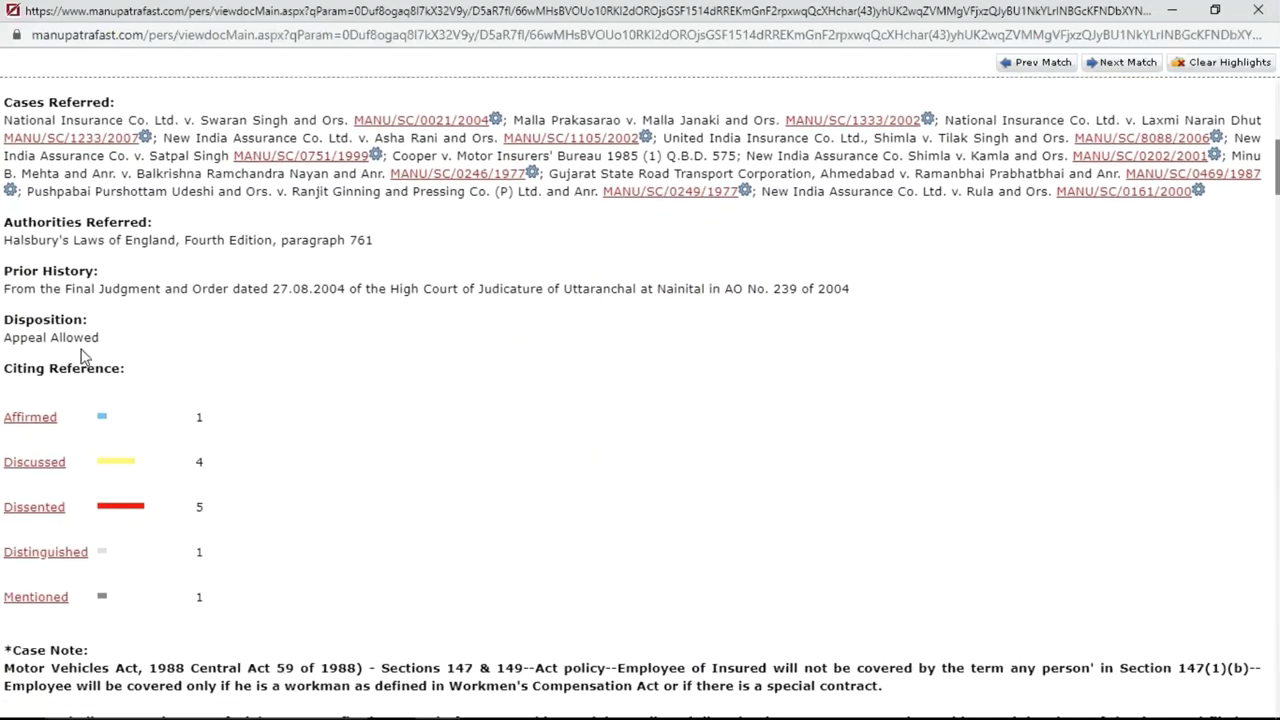
scroll(85, 357, "down", 1)
scroll(100, 366, "down", 3)
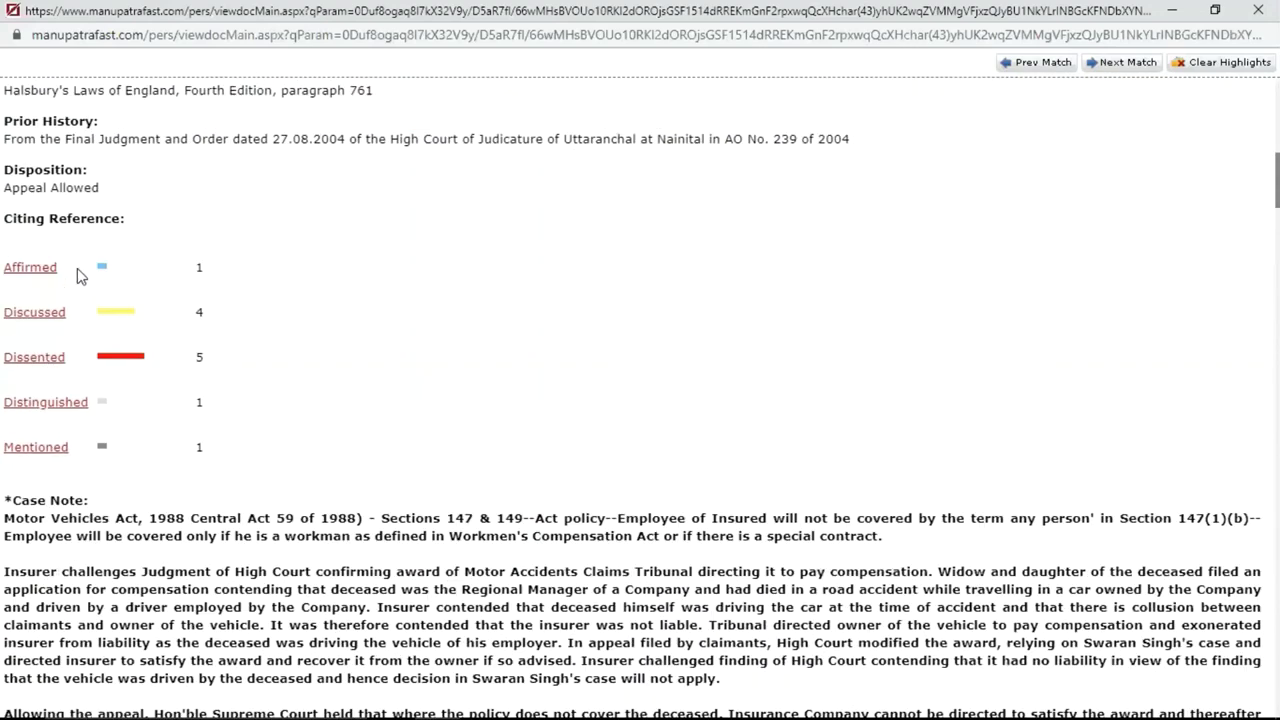
scroll(114, 447, "down", 1)
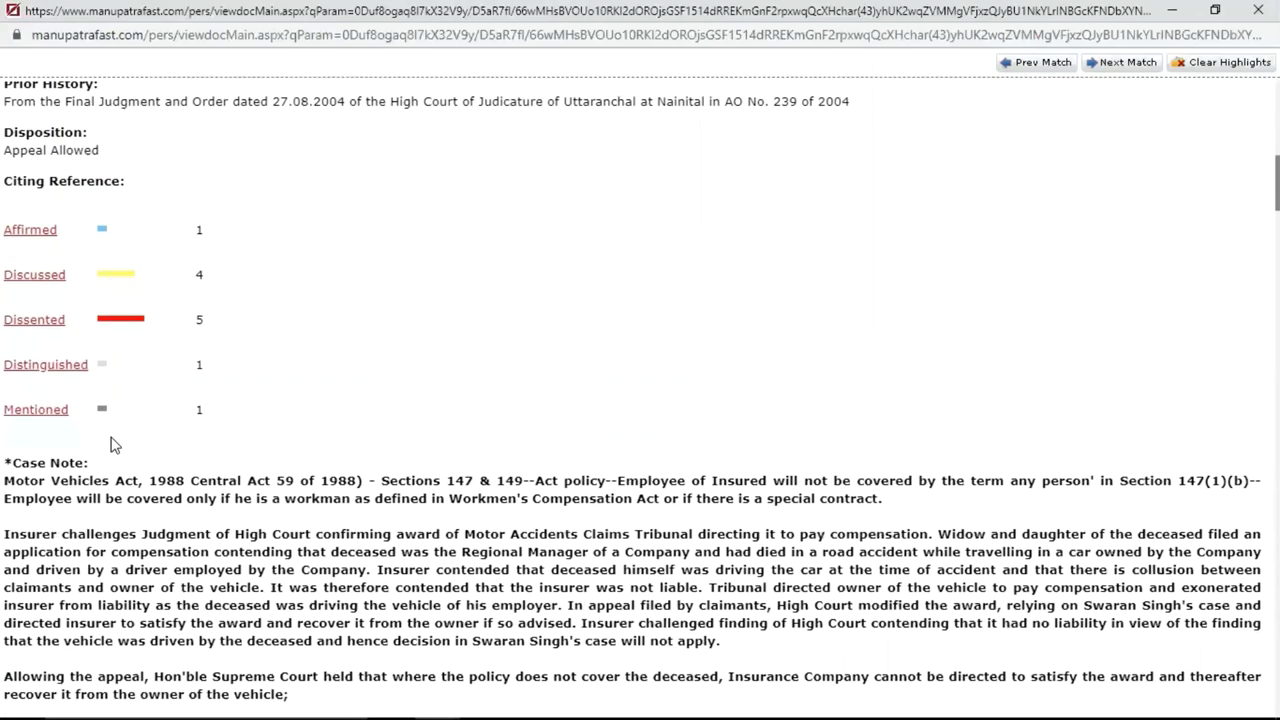
Open the Section 166 reference in paragraph 1 of the judgment, view the provision with its related cases, and close it
scroll(110, 450, "down", 10)
scroll(110, 457, "down", 20)
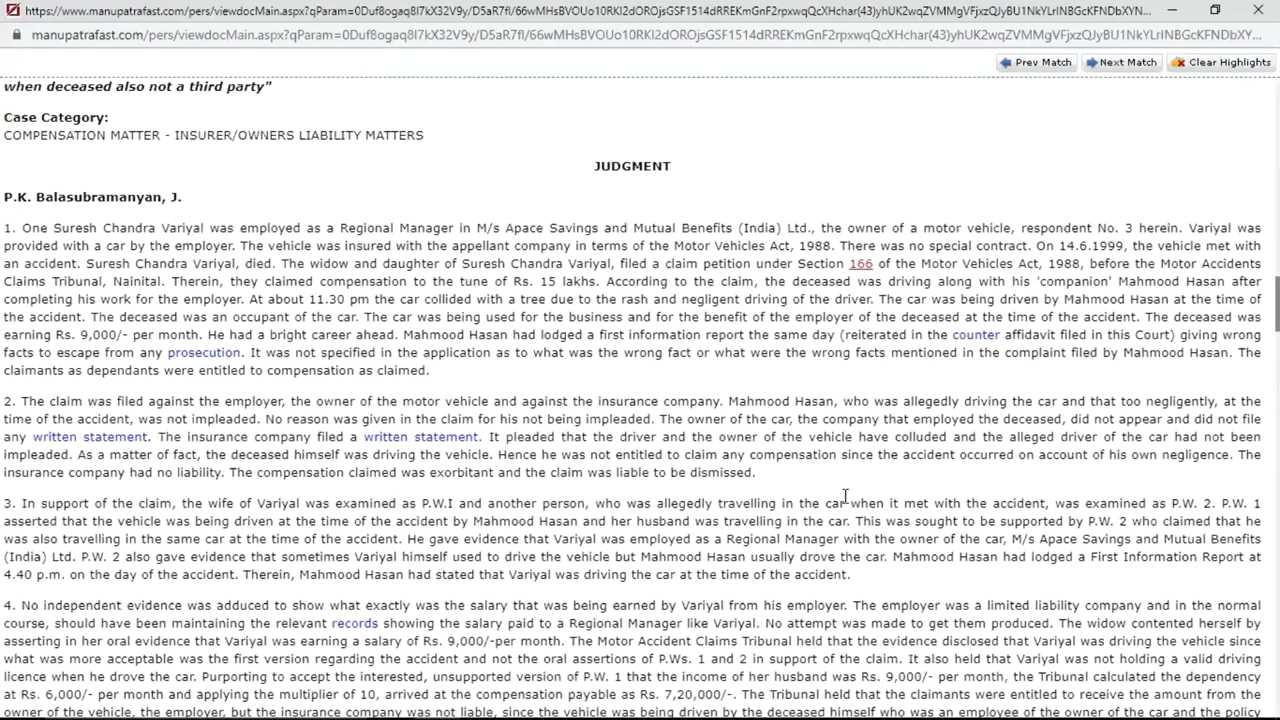
scroll(845, 496, "down", 1)
left_click(860, 230)
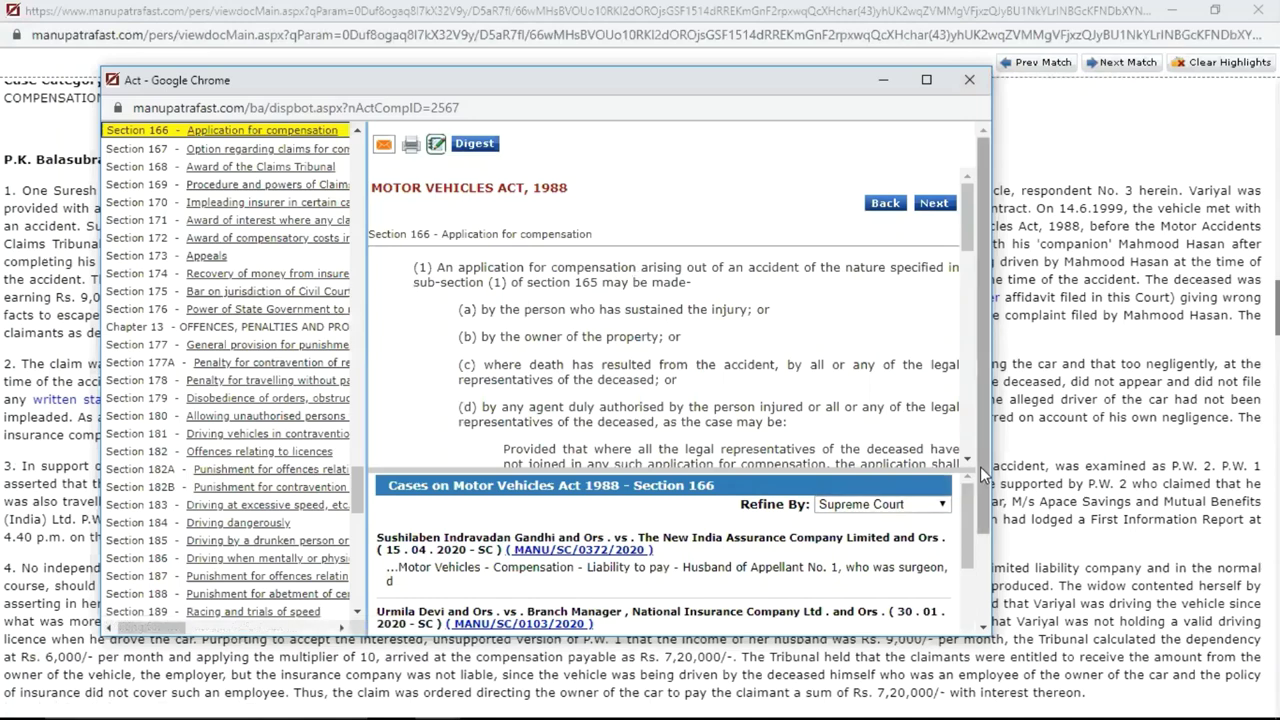
scroll(980, 466, "down", 1)
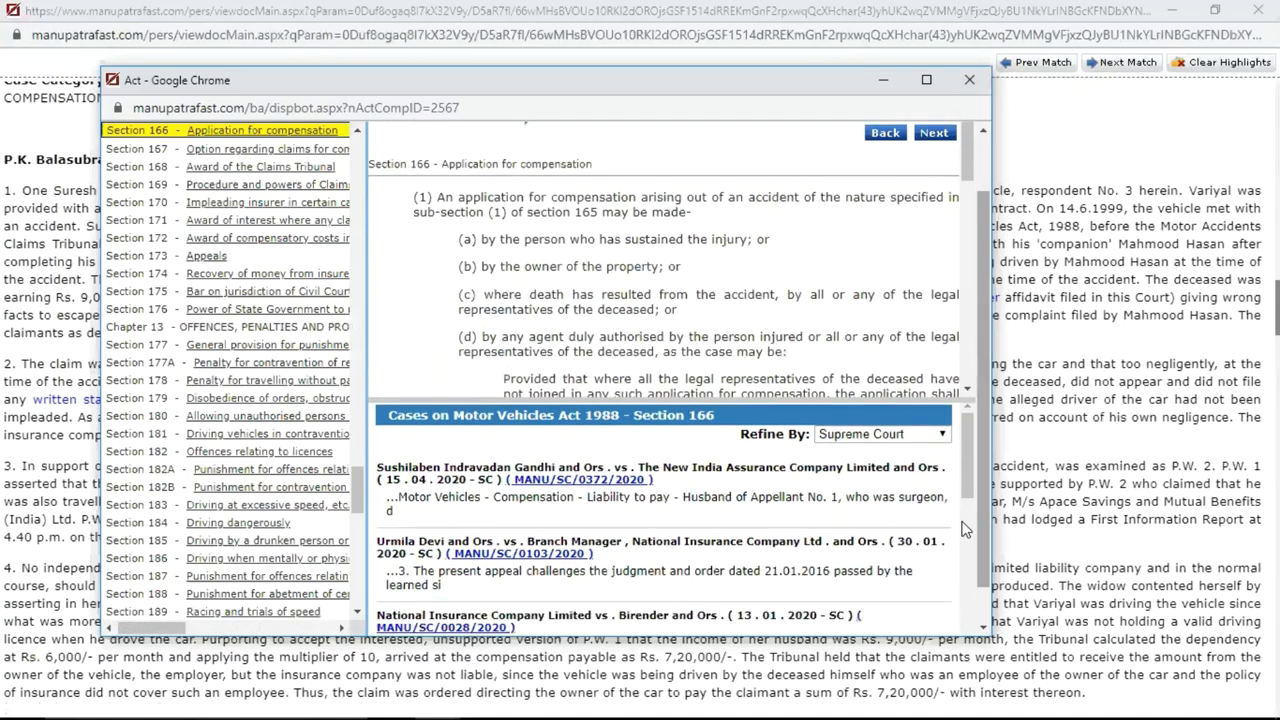
left_click(969, 80)
View the equivalent citations of MANU/SC/0751/1999 from the Cases Referred section and close the citation list
scroll(640, 400, "up", 1)
scroll(640, 400, "up", 15)
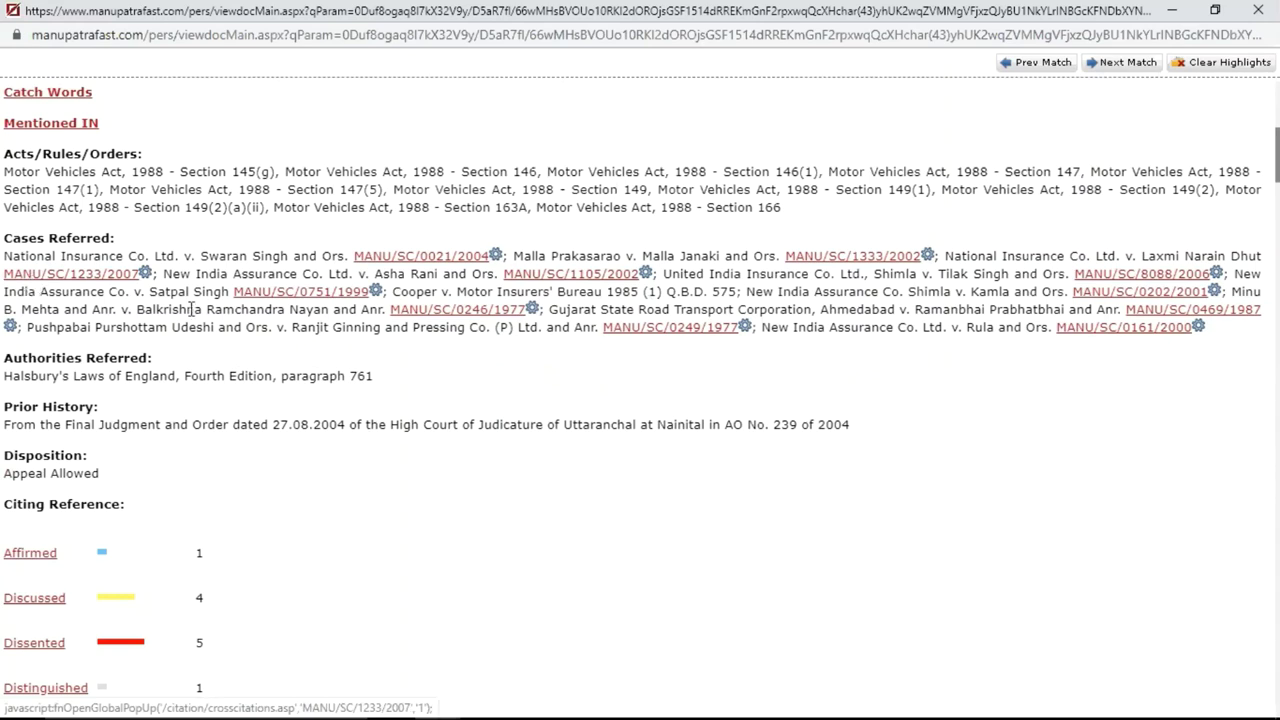
left_click(312, 295)
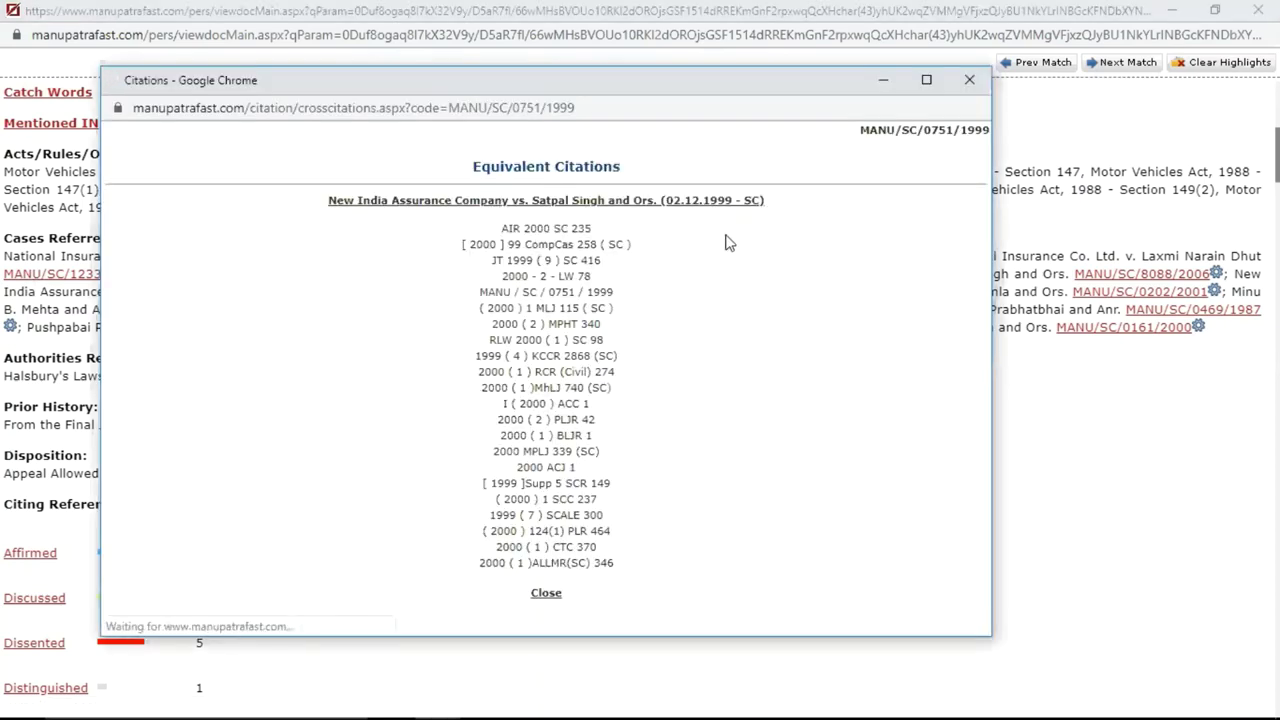
left_click(969, 79)
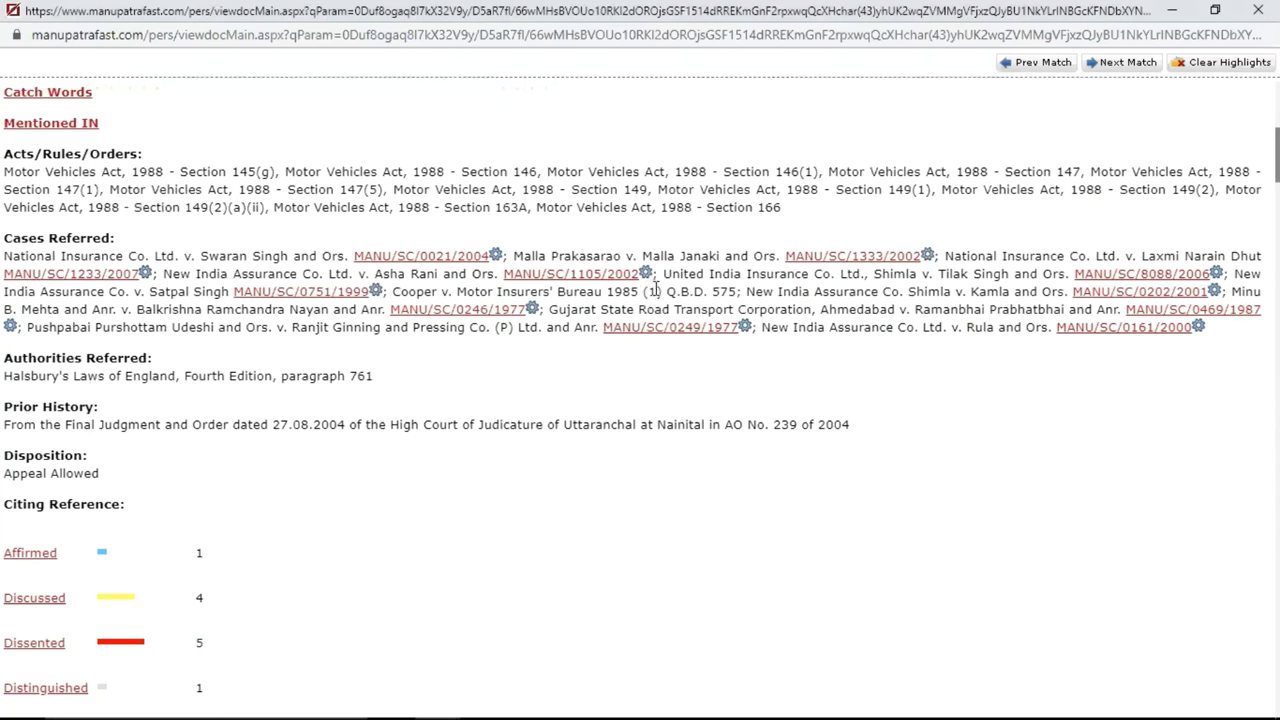
Check how MANU/SC/1105/2002 and MANU/SC/0021/2004 under Cases Referred were treated in other cases, closing each summary
left_click(646, 275)
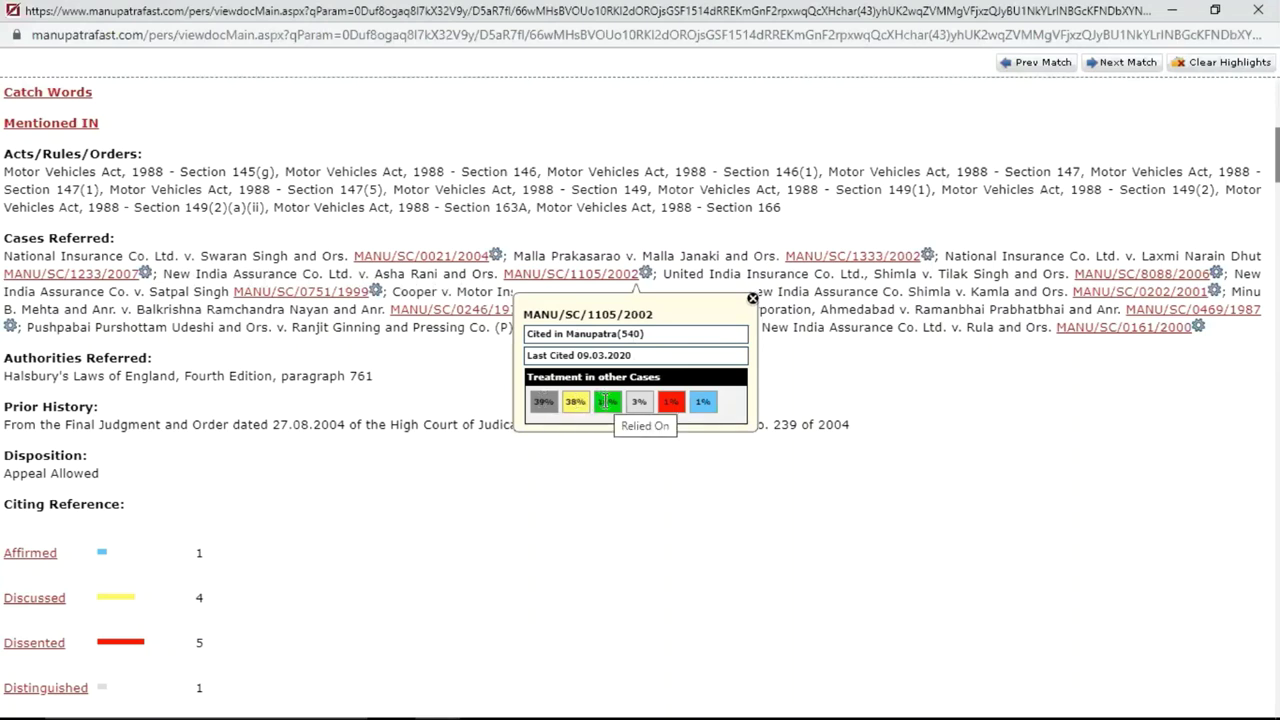
left_click(752, 299)
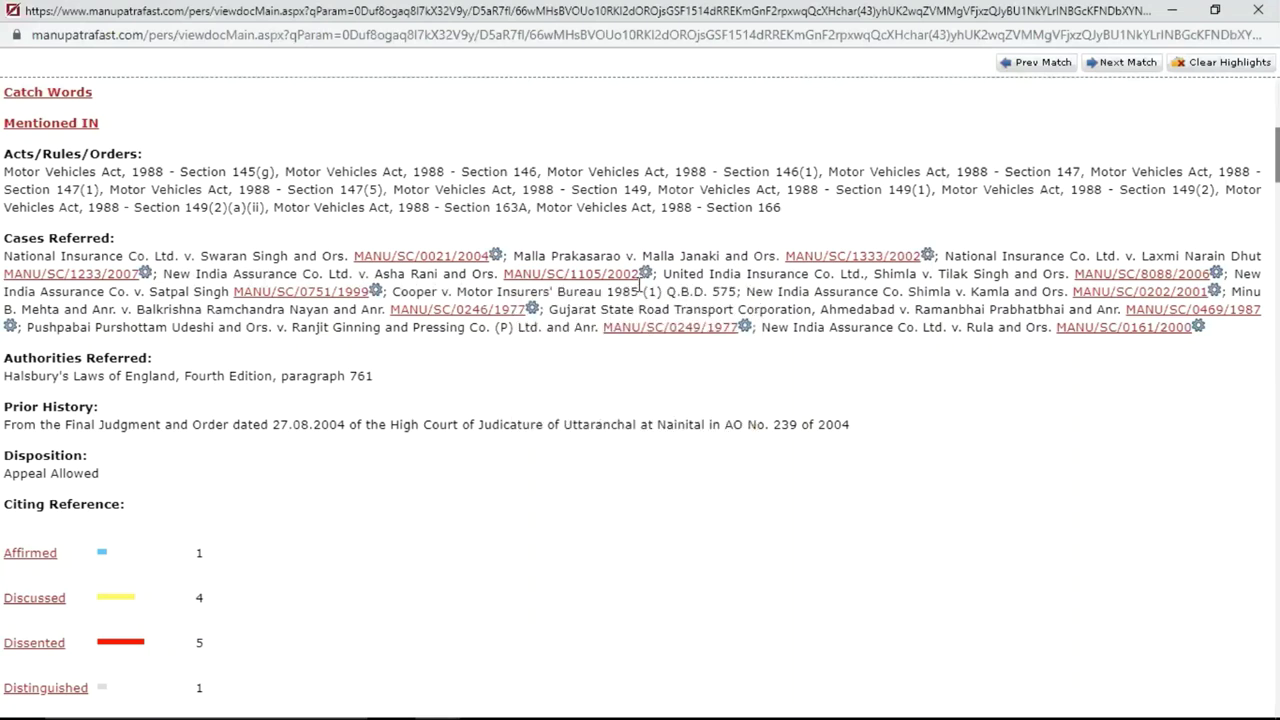
left_click(494, 256)
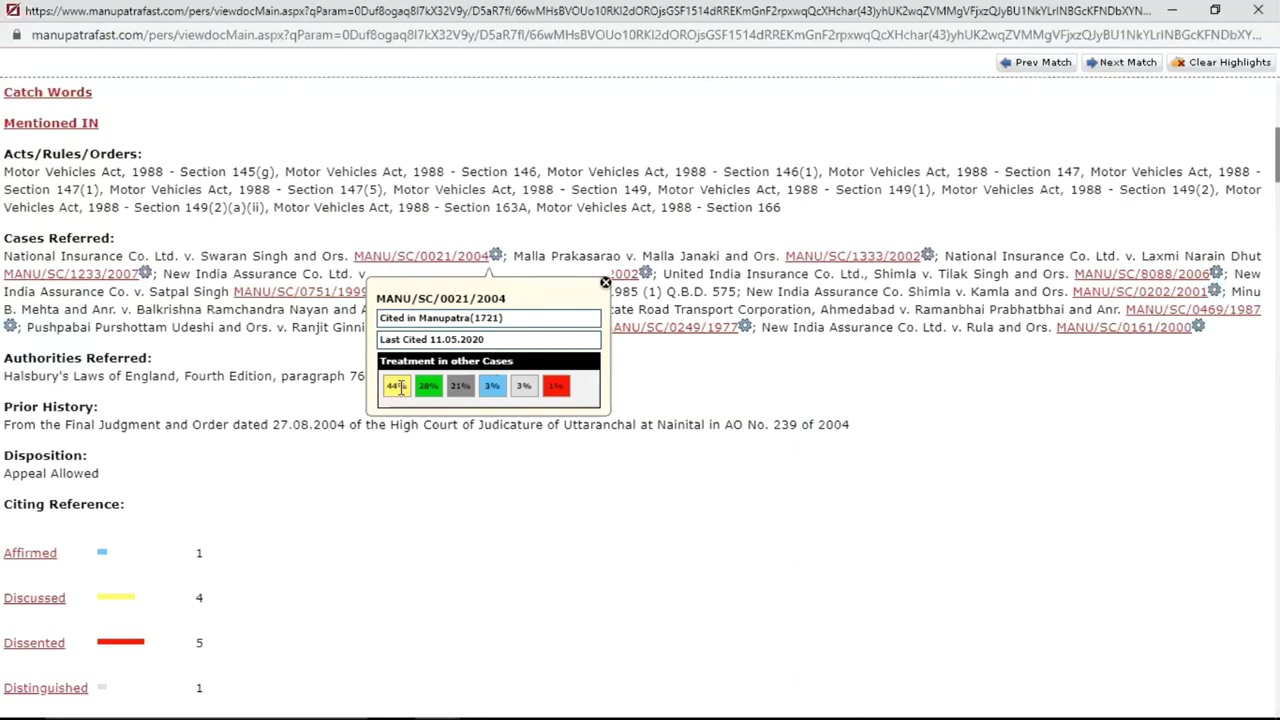
mouse_move(430, 386)
left_click(605, 283)
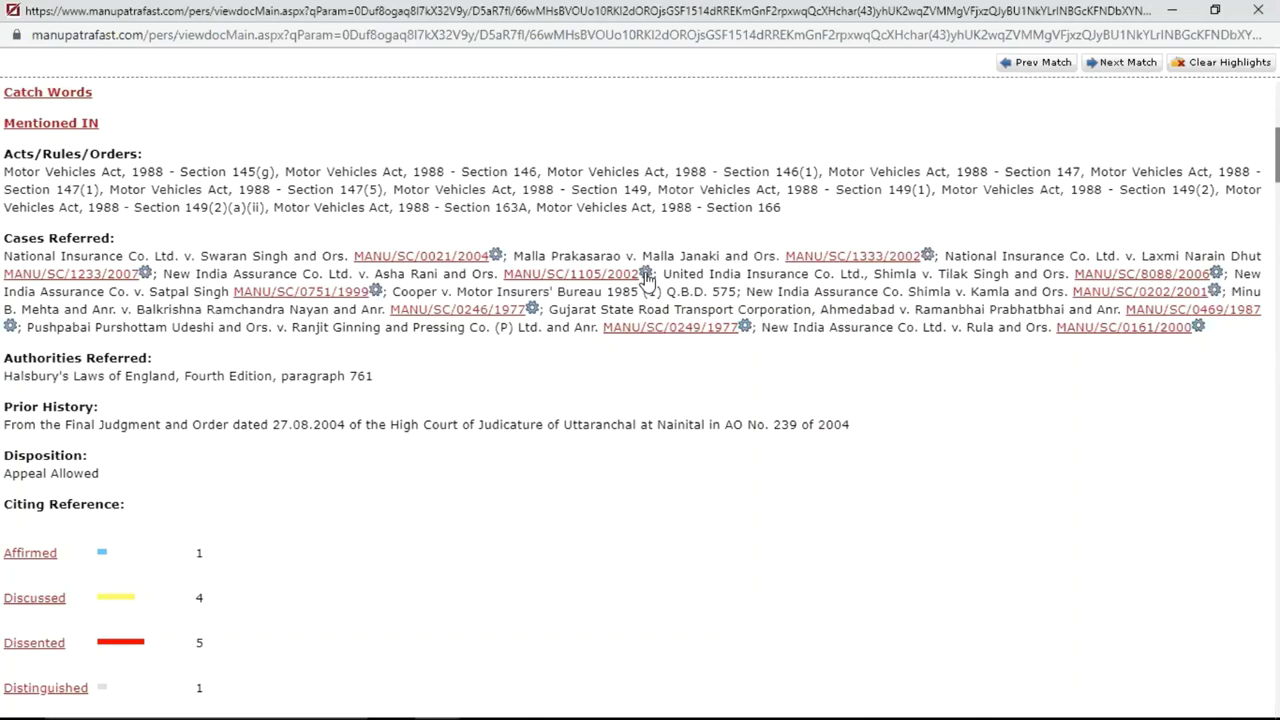
Open the citing reference details and review the Discussed, Affirmed, Distinguished, Mentioned and Dissented case lists, closing the details when finished
scroll(651, 74, "down", 1)
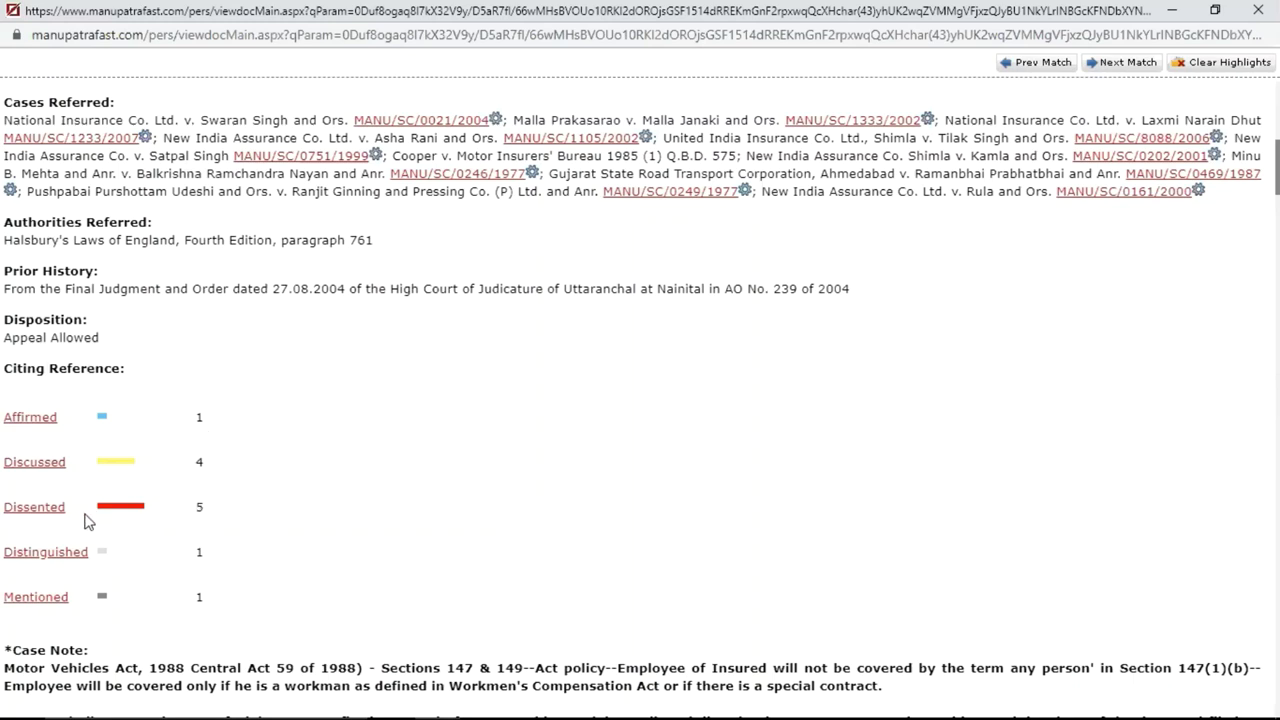
left_click(40, 462)
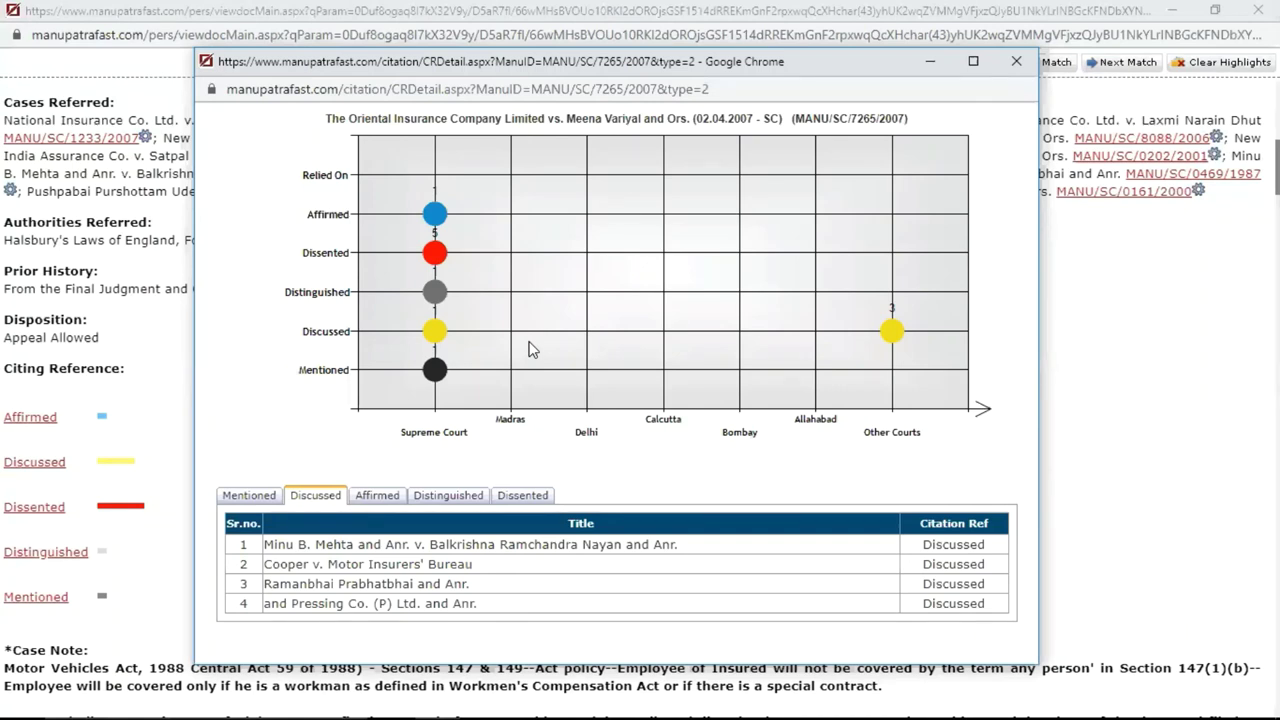
left_click(376, 497)
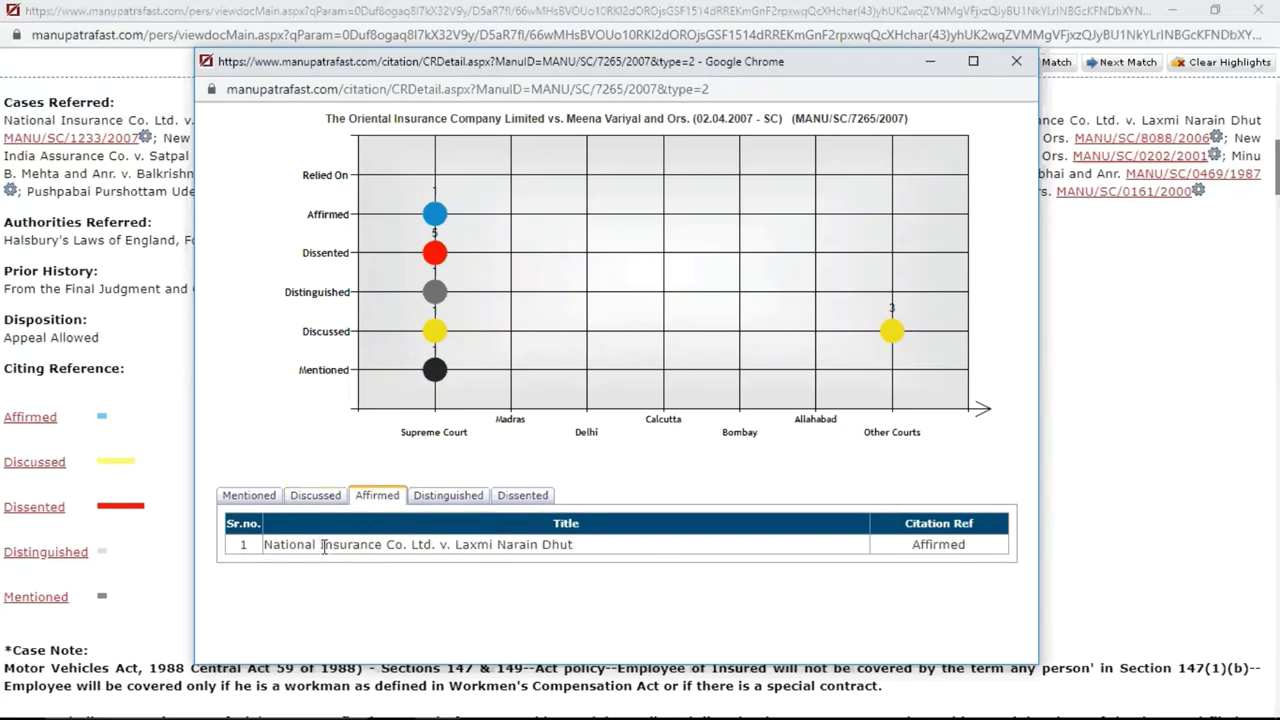
left_click(445, 505)
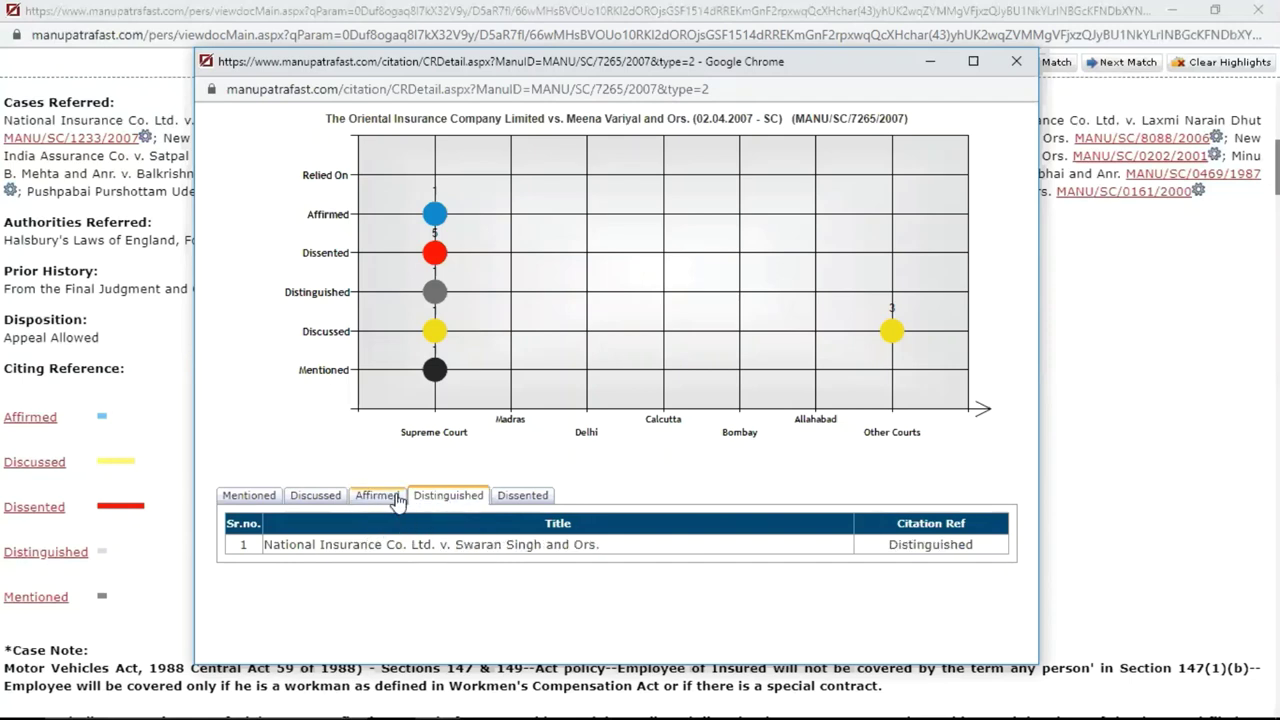
left_click(337, 500)
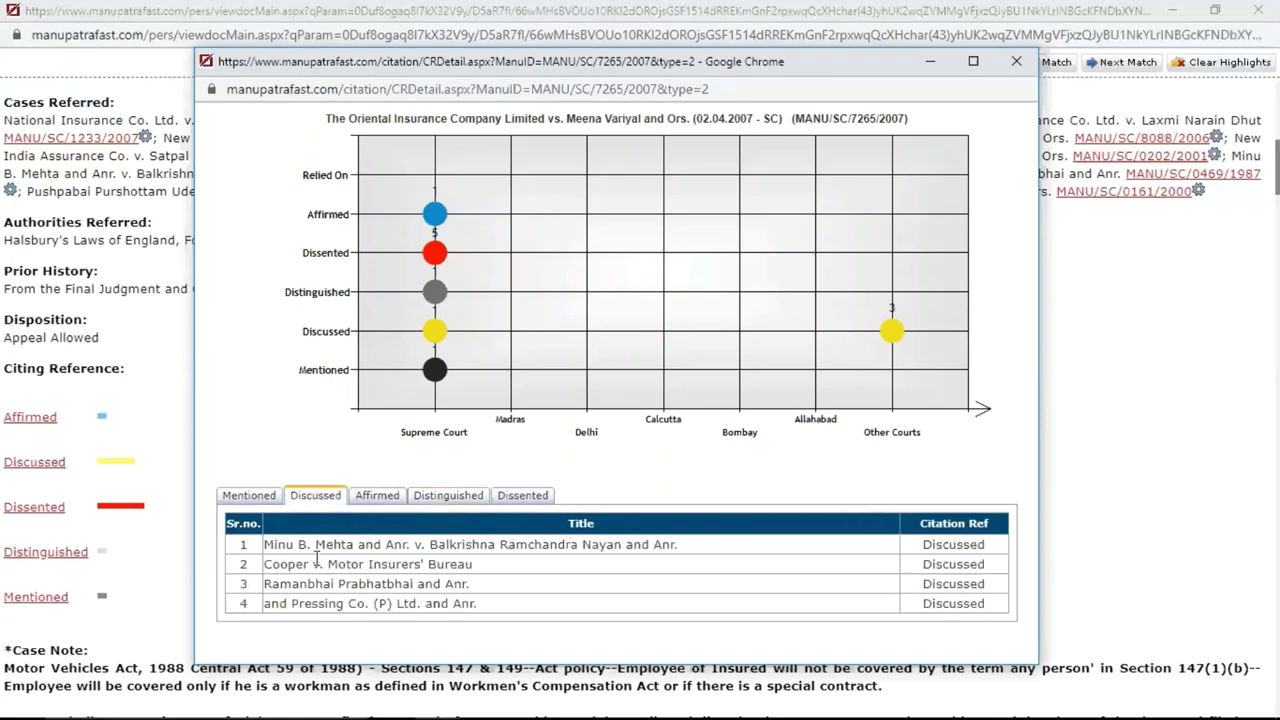
left_click(260, 500)
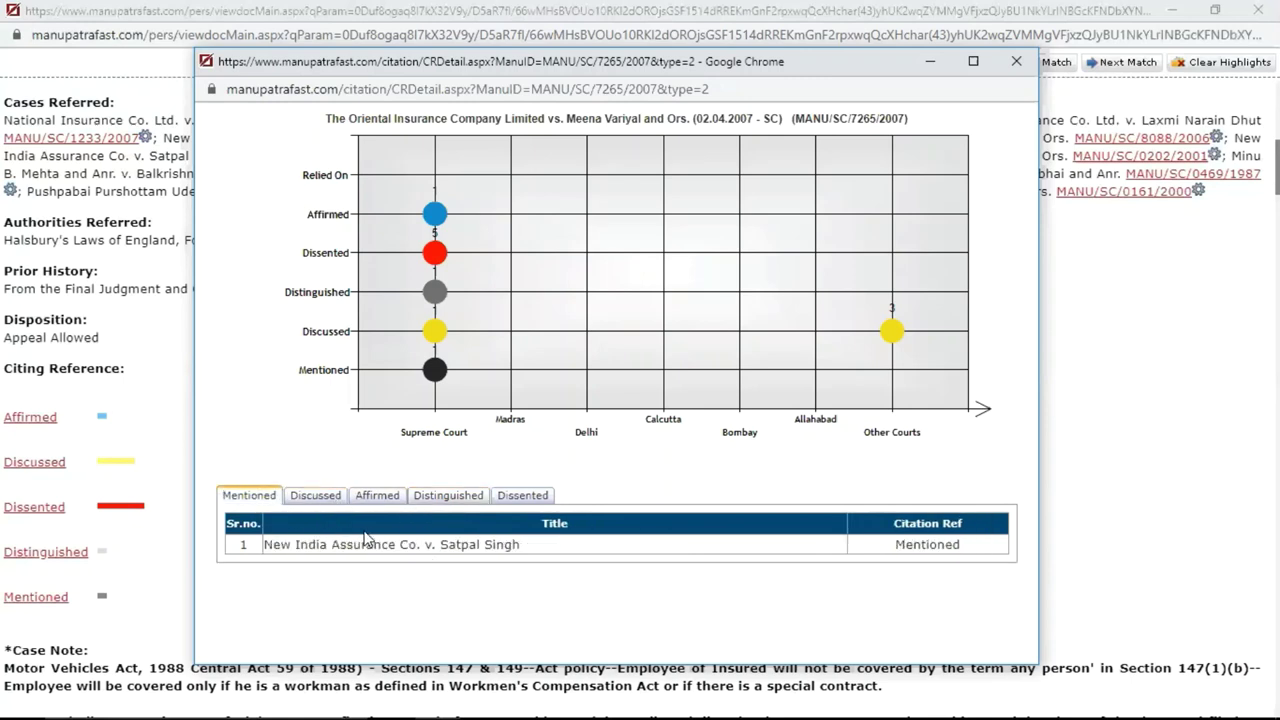
left_click(522, 495)
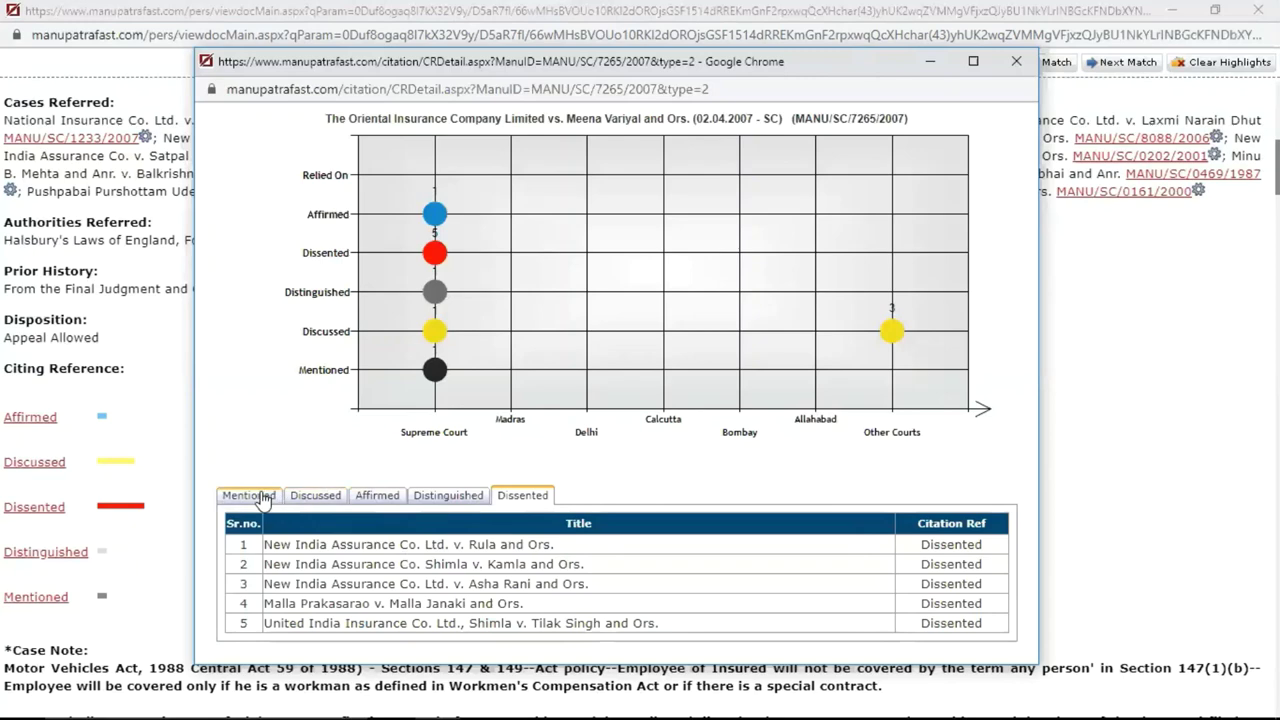
left_click(446, 499)
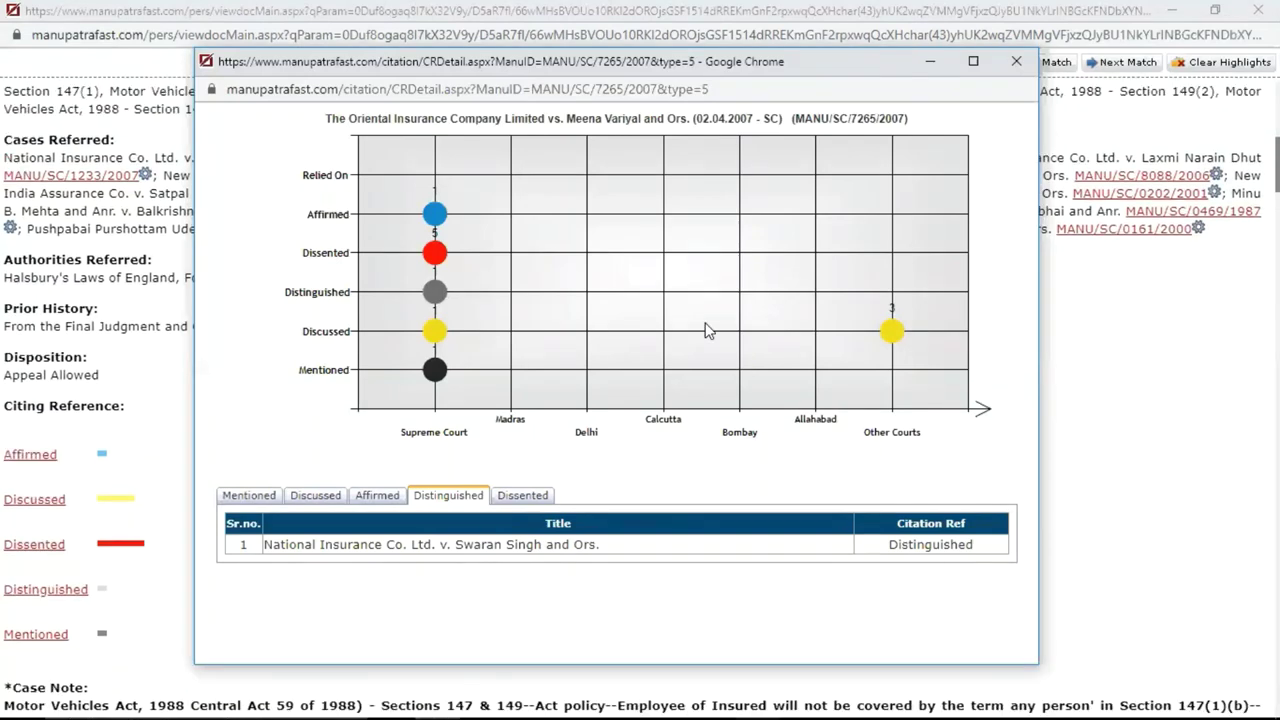
left_click(1017, 62)
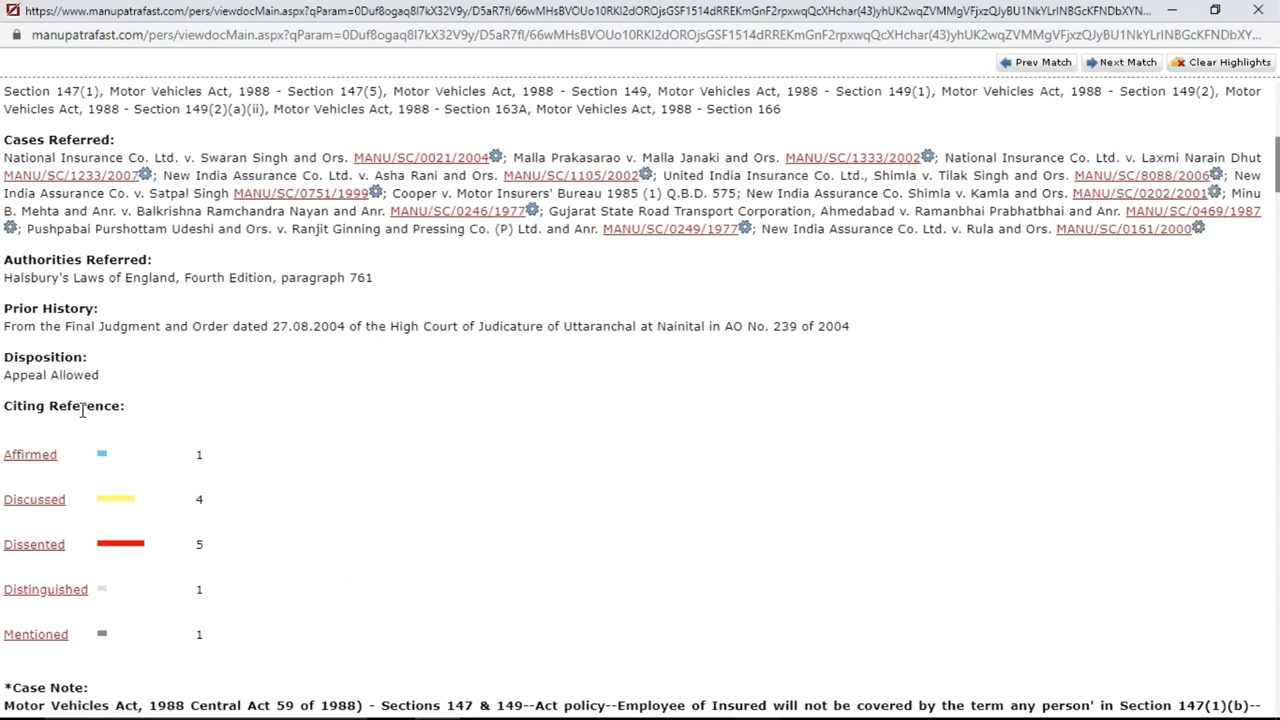
Open the judgment's Case Map and inspect how MANU/SC/0021/2004 is linked to the central case
scroll(86, 408, "up", 1)
scroll(83, 412, "up", 6)
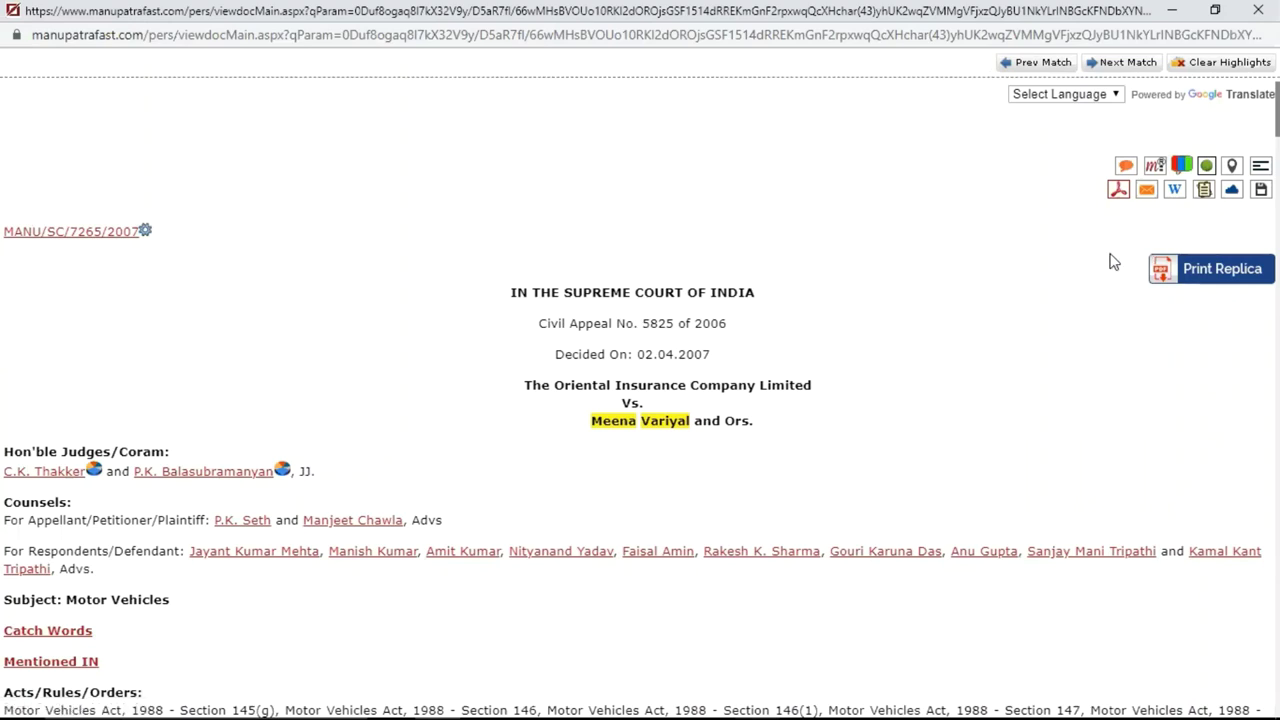
left_click(1233, 172)
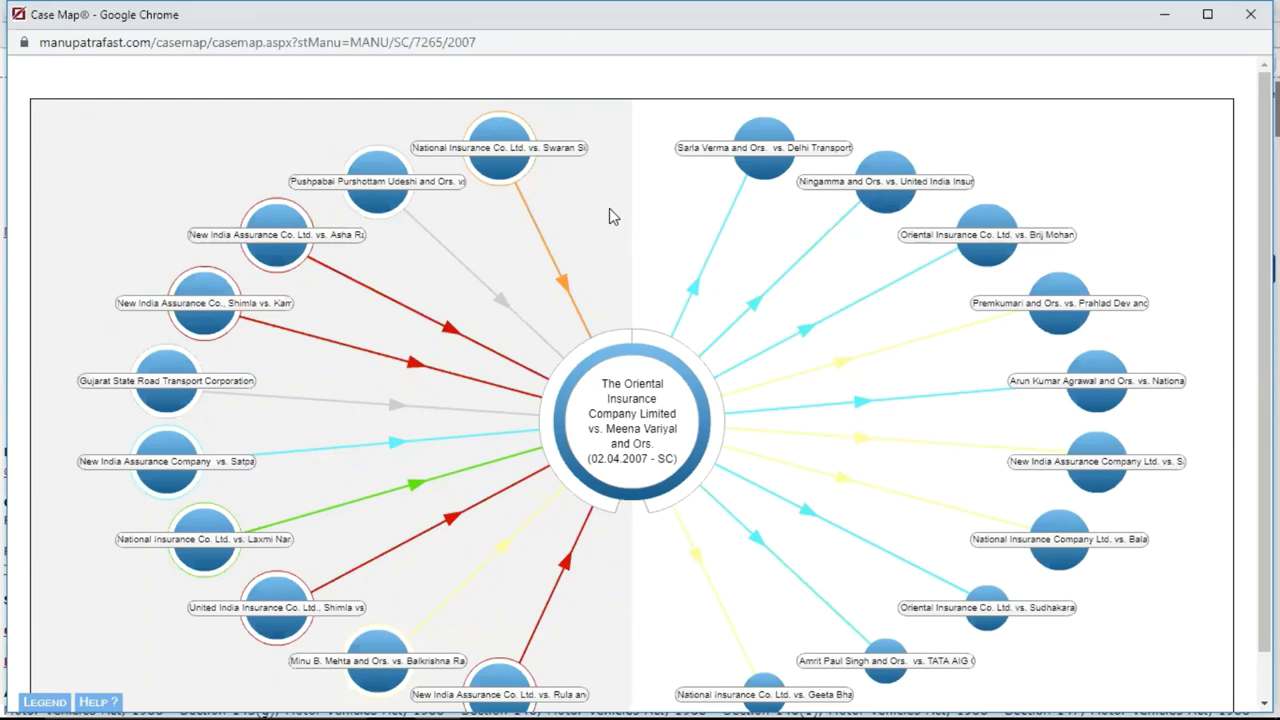
mouse_move(626, 377)
mouse_move(505, 165)
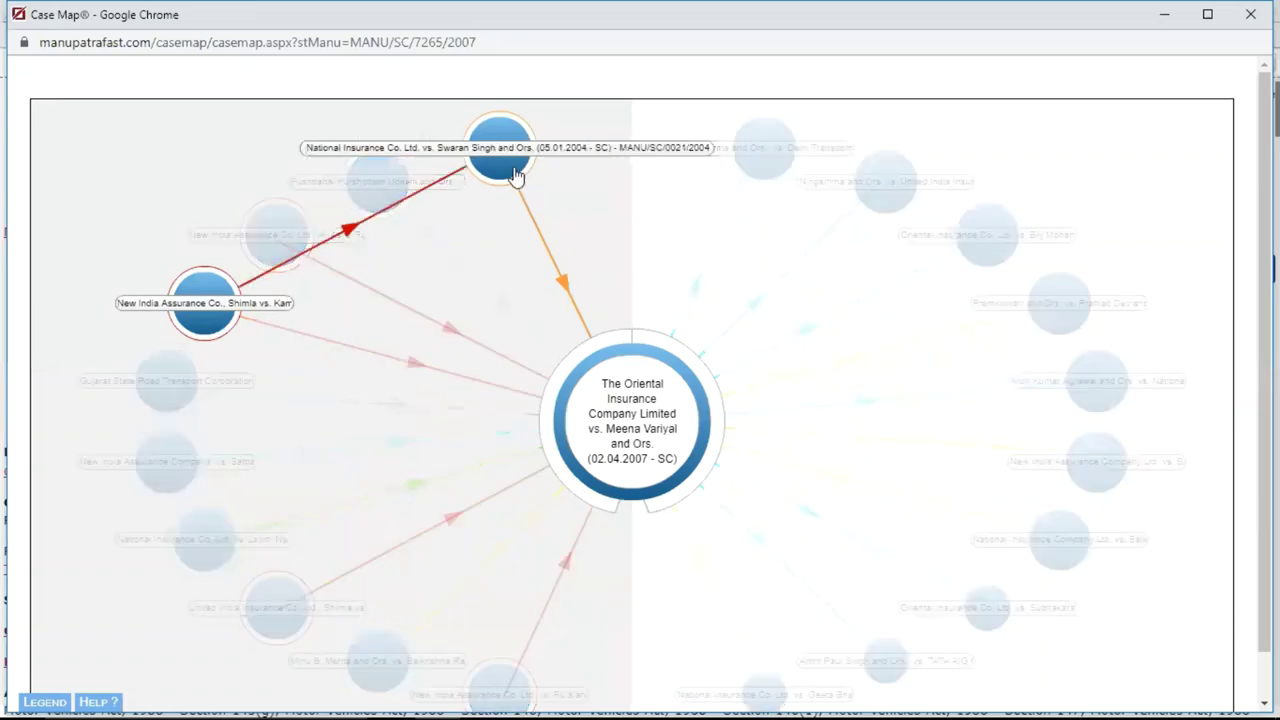
mouse_move(562, 284)
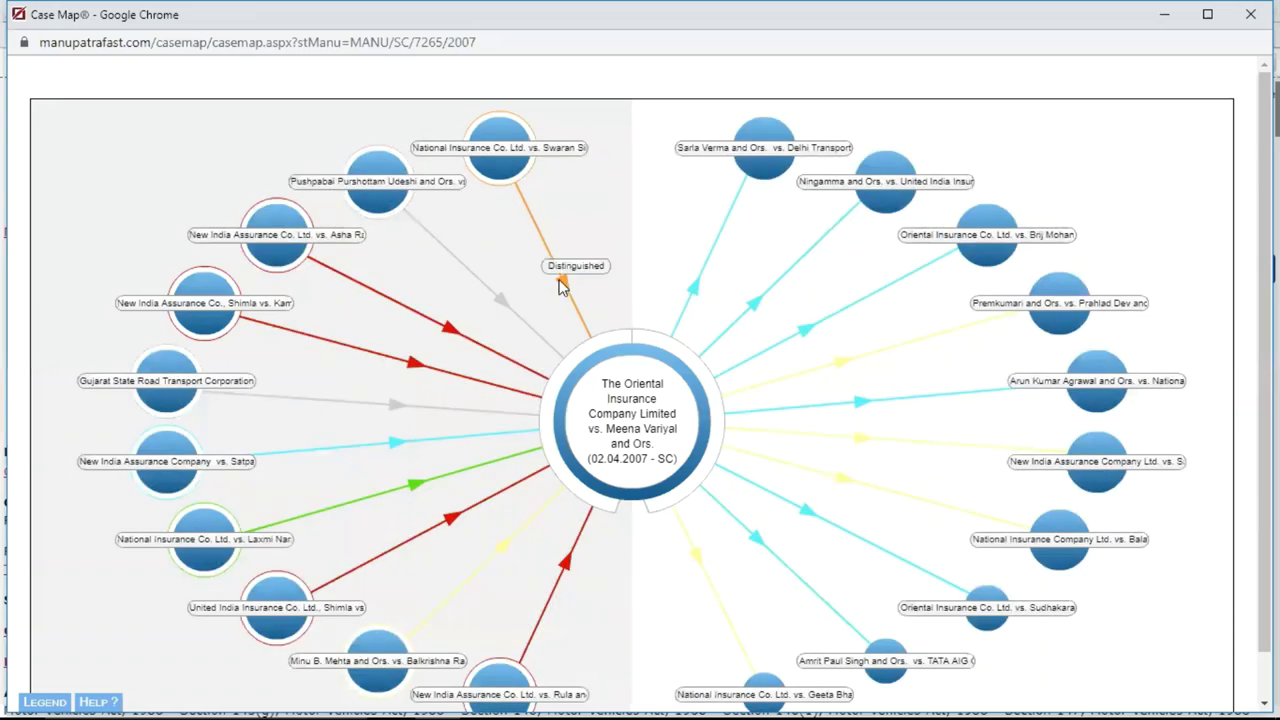
Recentre the Case Map on MANU/SC/0021/2004, and after returning to the original map, on the National Insurance case linked as Affirmed
left_click(508, 172)
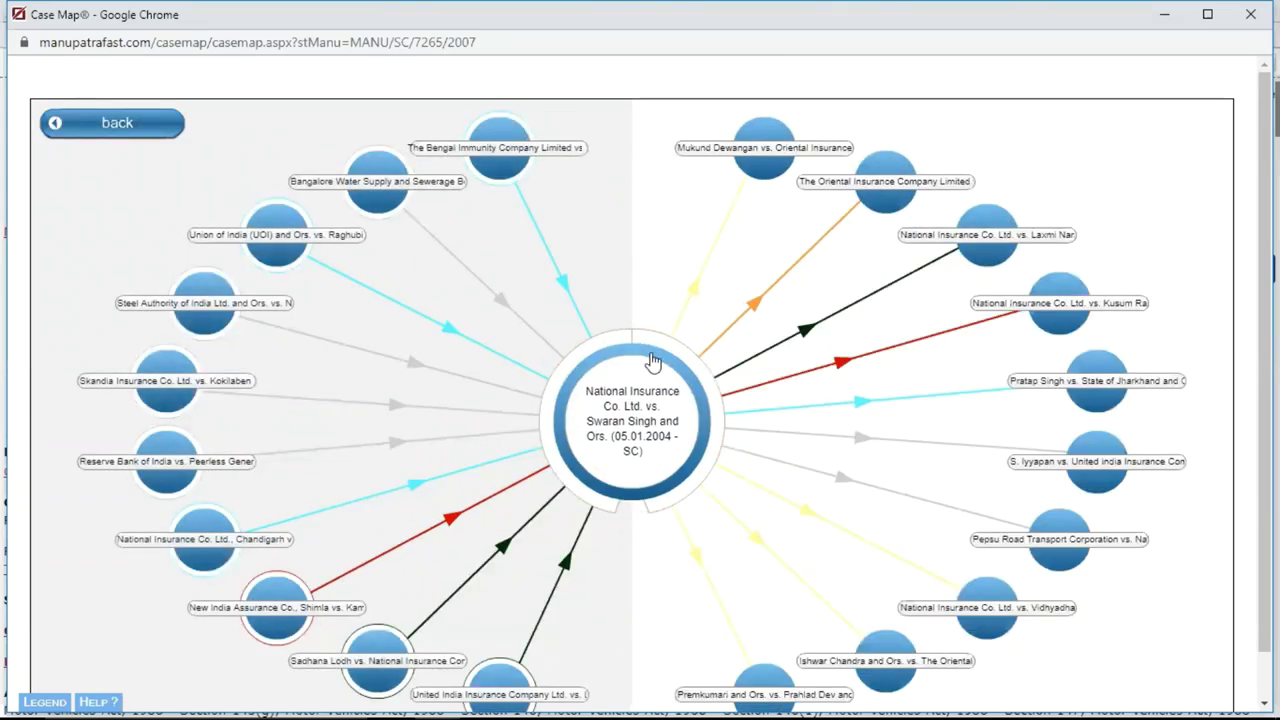
mouse_move(655, 420)
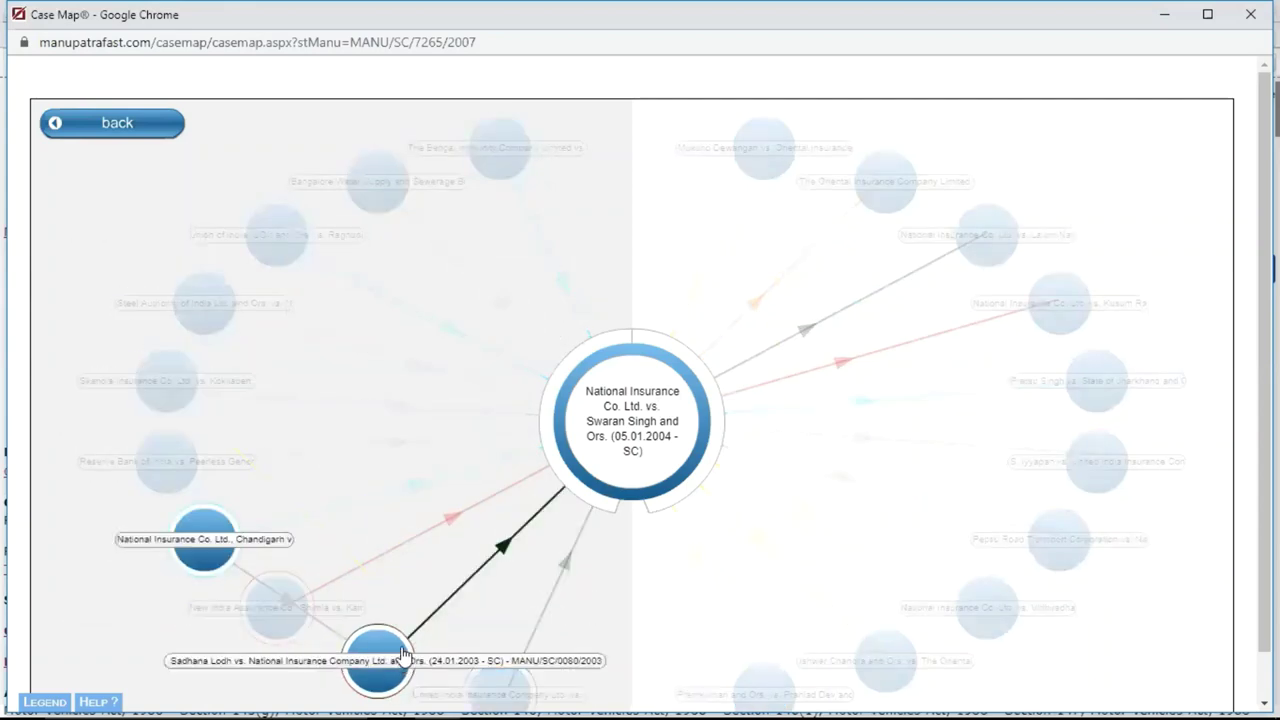
mouse_move(630, 449)
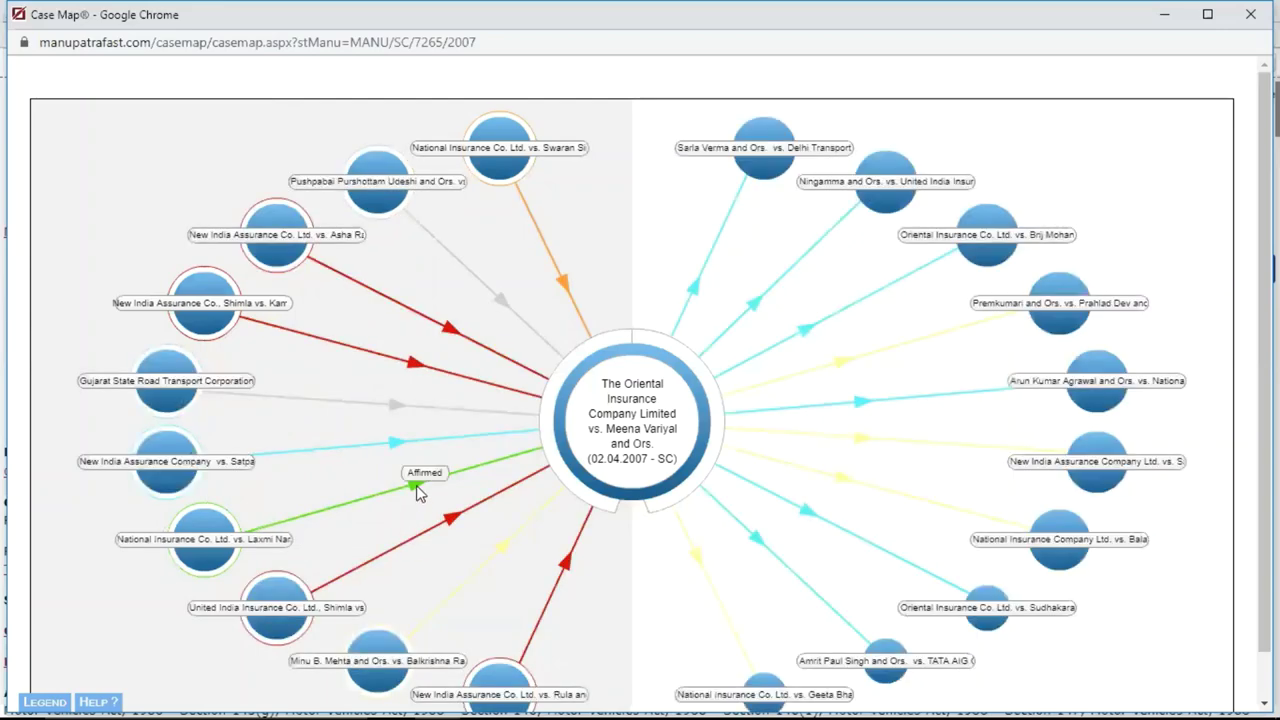
left_click(214, 523)
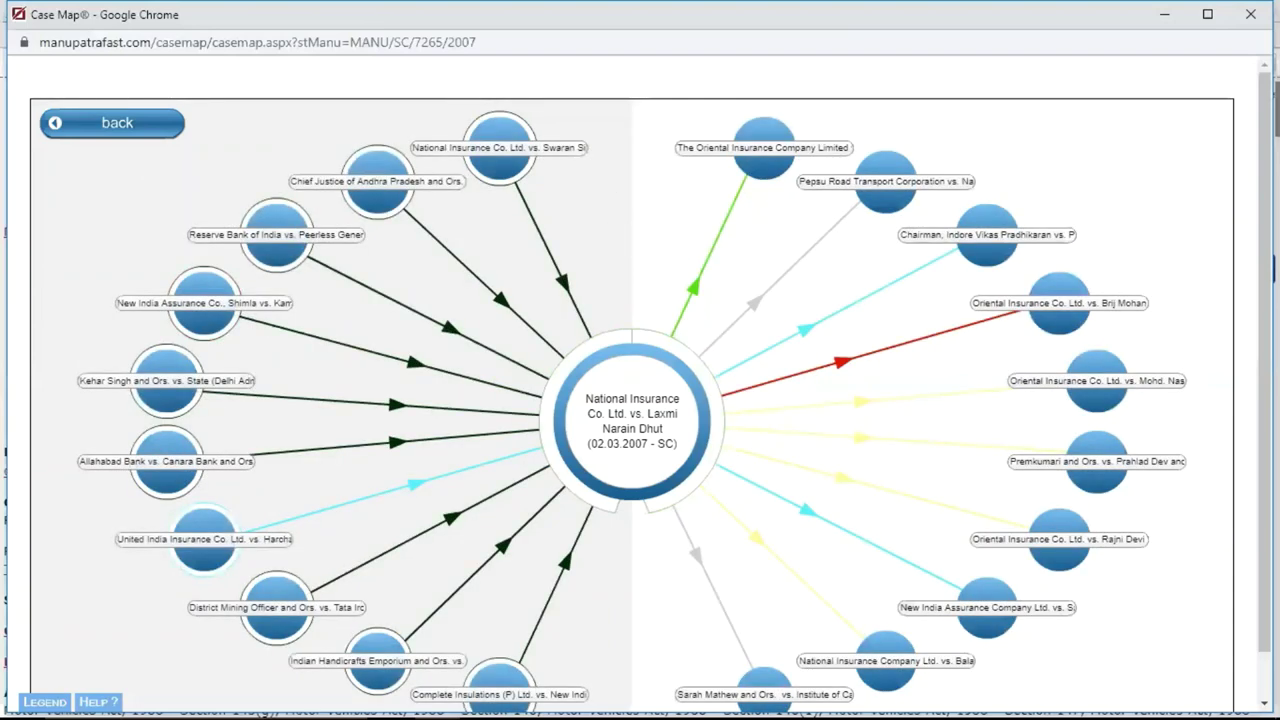
Close the Case Map, return to the judgment and open the list of documents it is Mentioned IN
left_click(1250, 14)
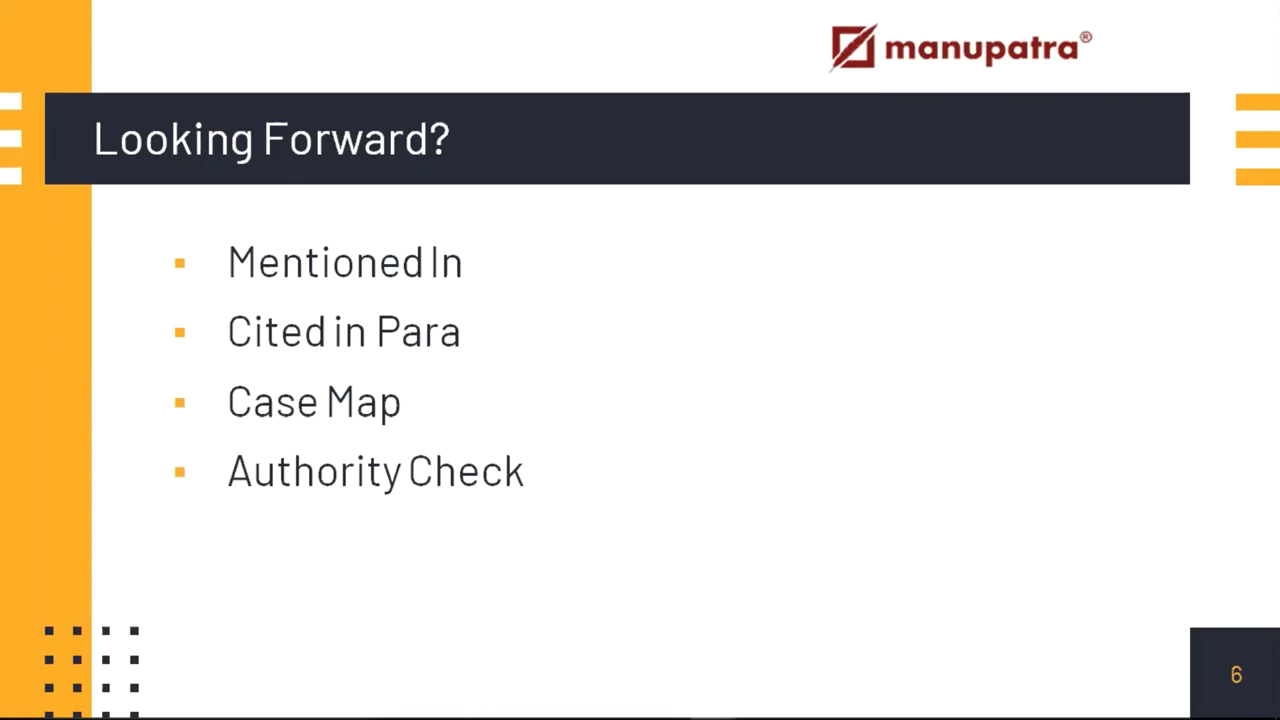
key("alt+Tab")
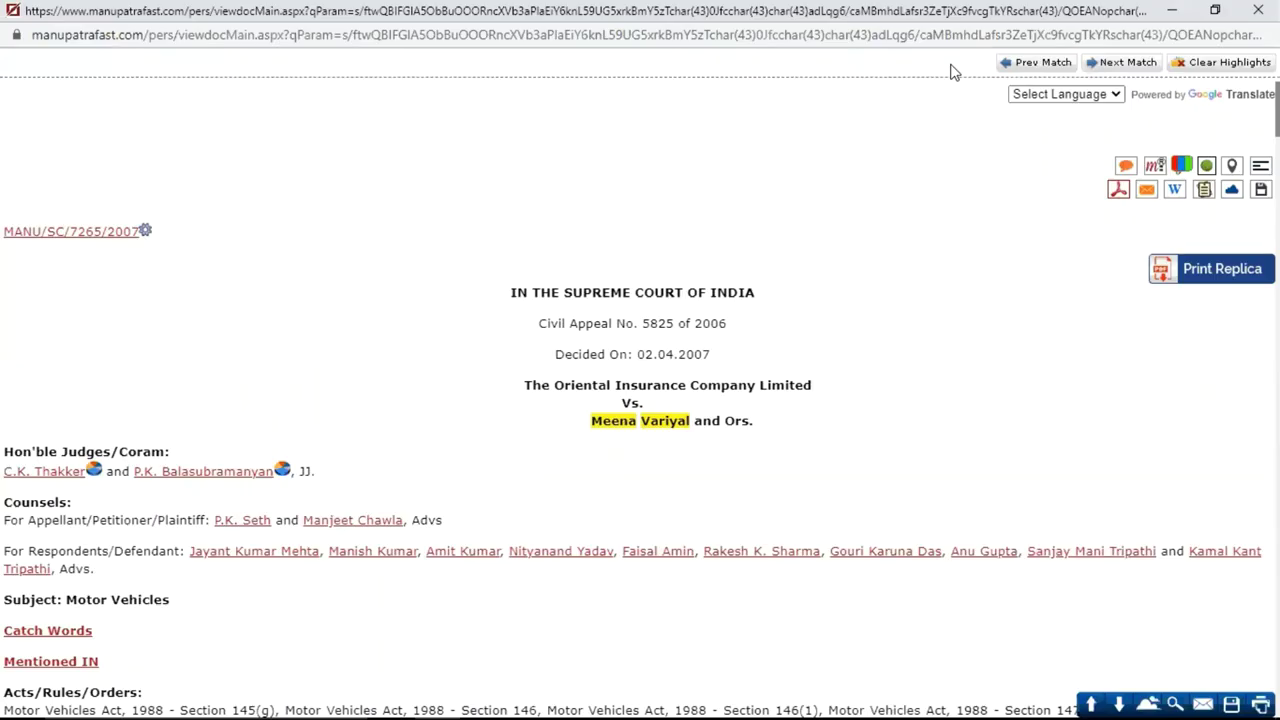
scroll(952, 70, "down", 1)
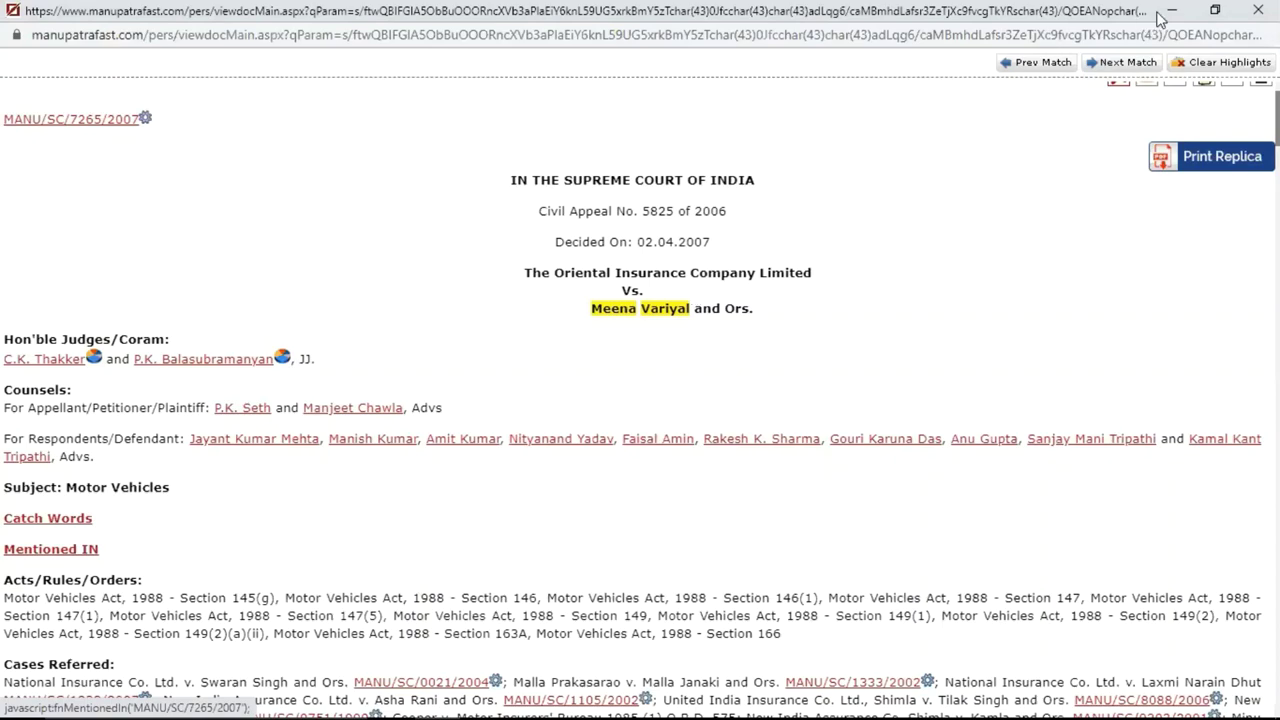
key("ctrl+w")
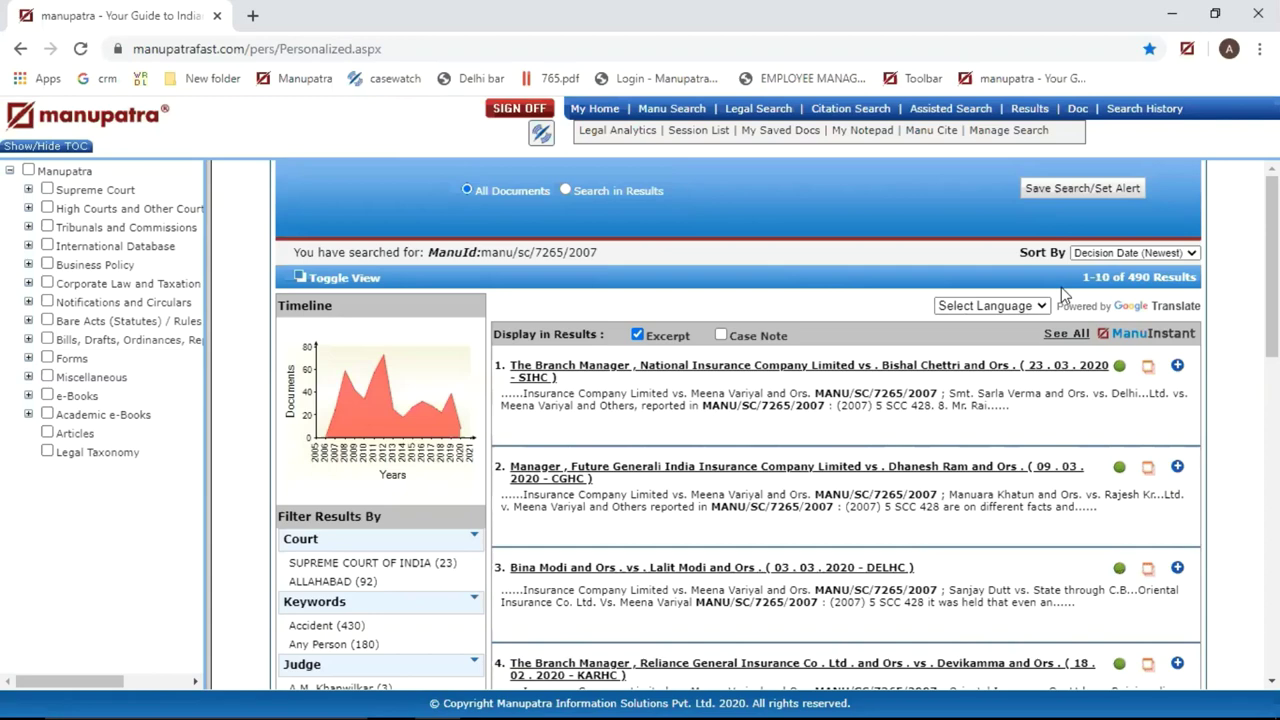
Check the available sort orders for the citing documents, and review the result filters from the full Court list down to Judge Bench
left_click(1087, 255)
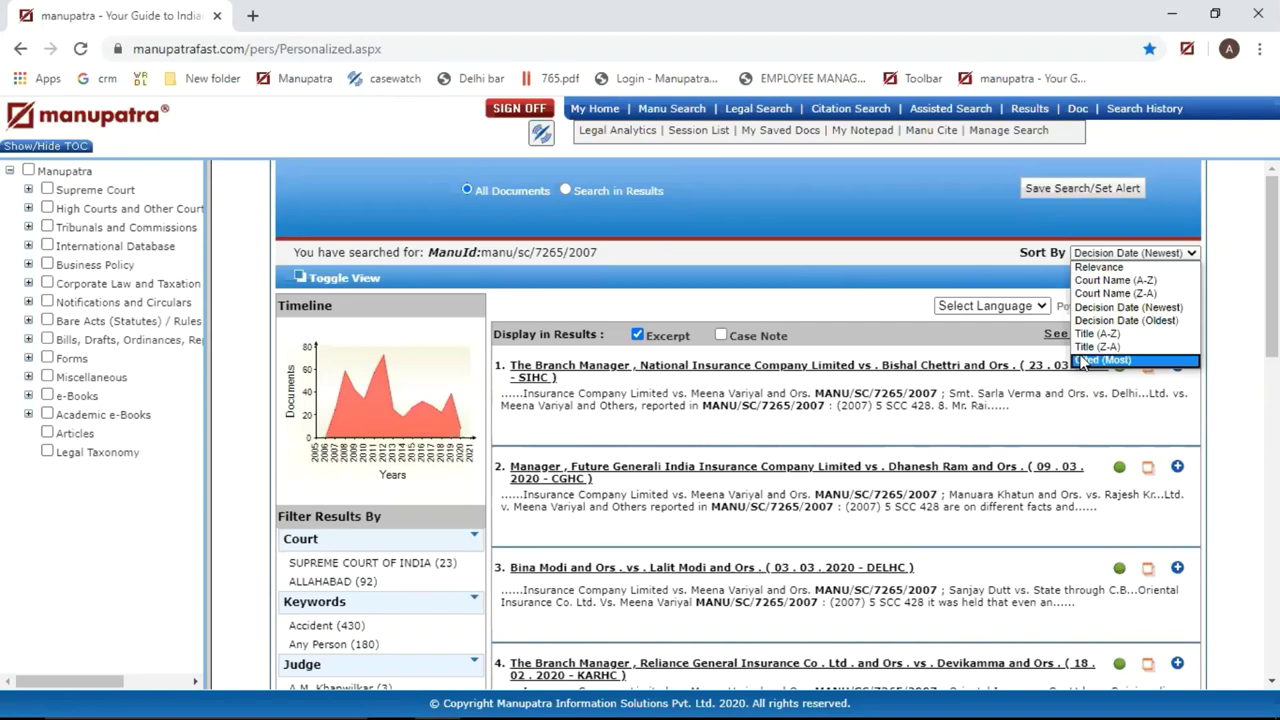
left_click(922, 259)
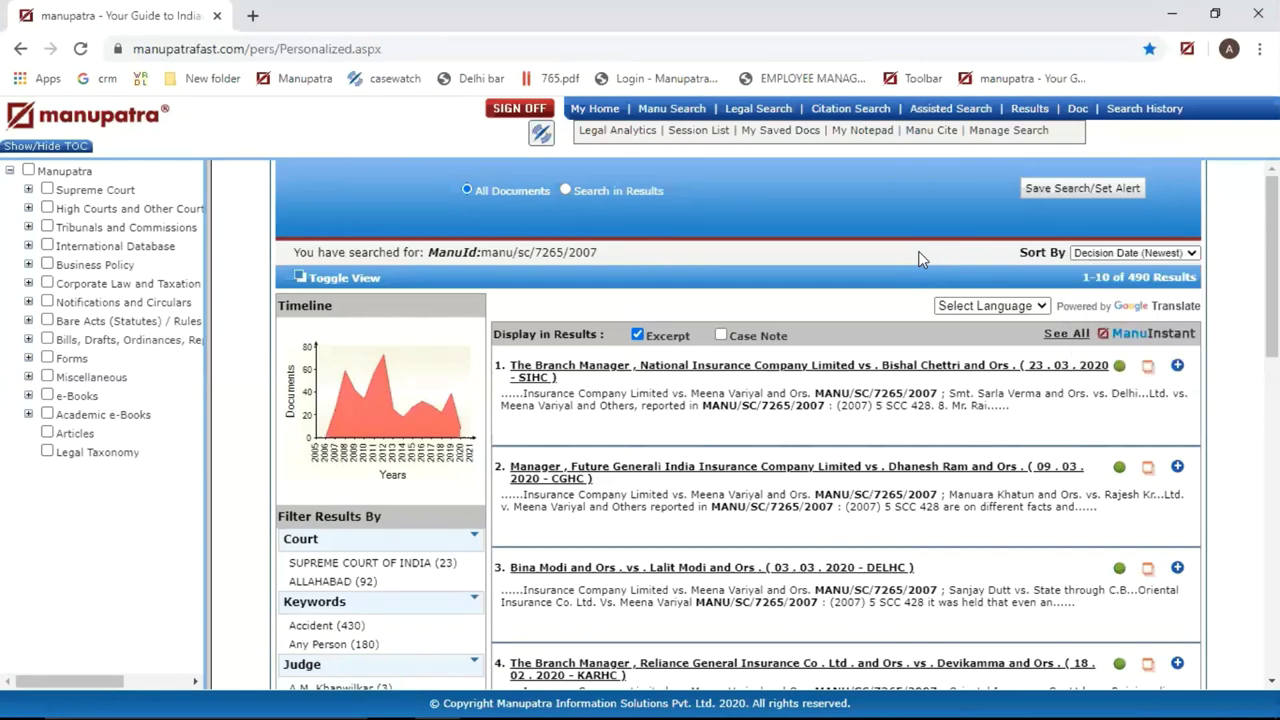
scroll(922, 259, "down", 1)
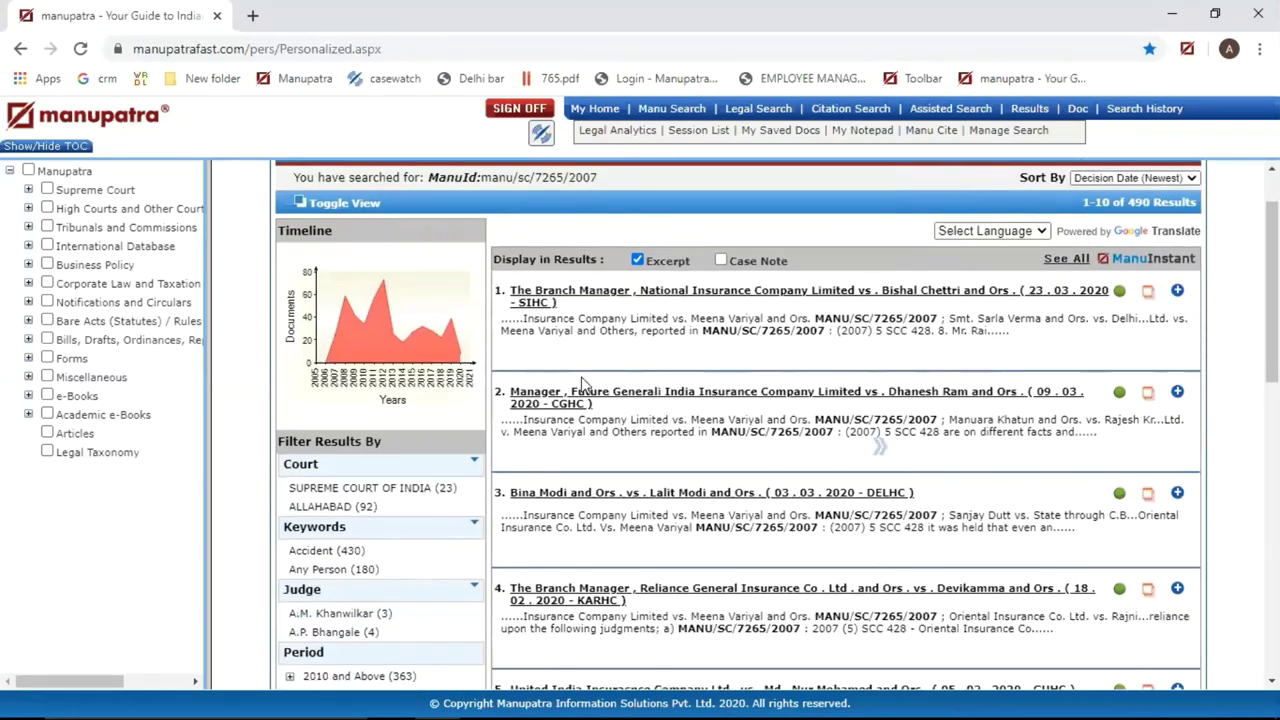
left_click(472, 463)
scroll(476, 465, "down", 1)
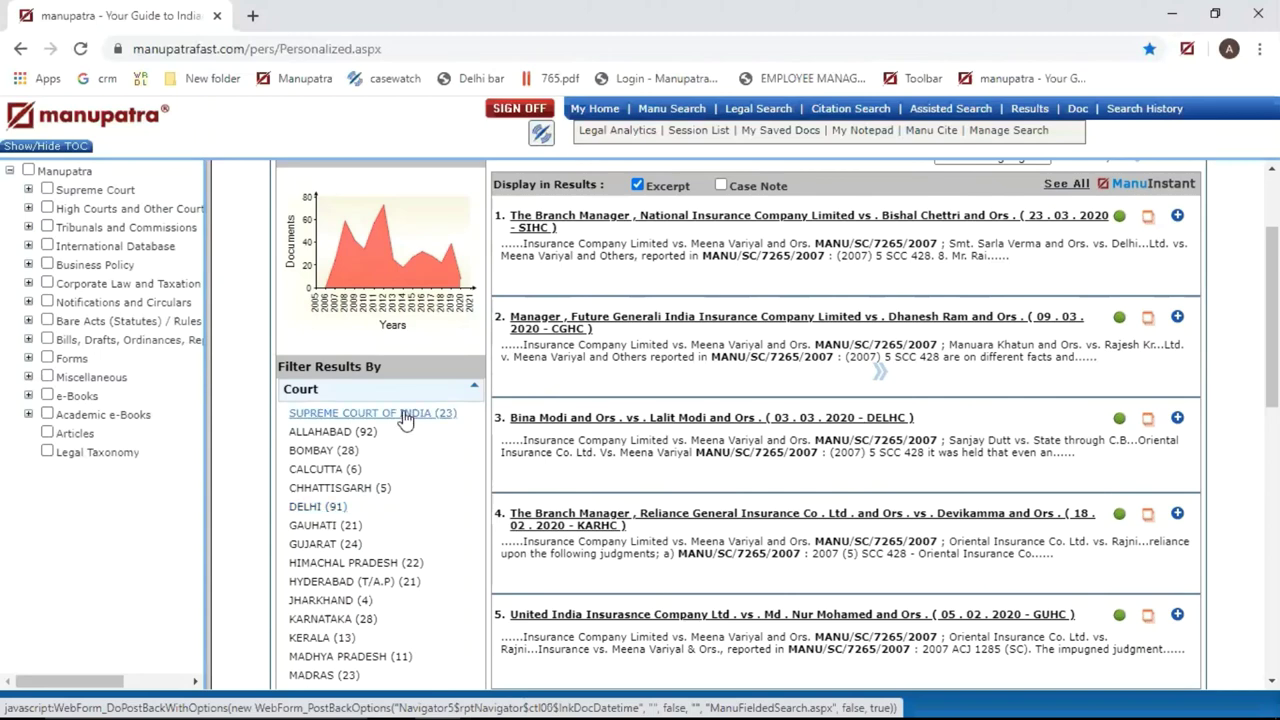
left_click(475, 387)
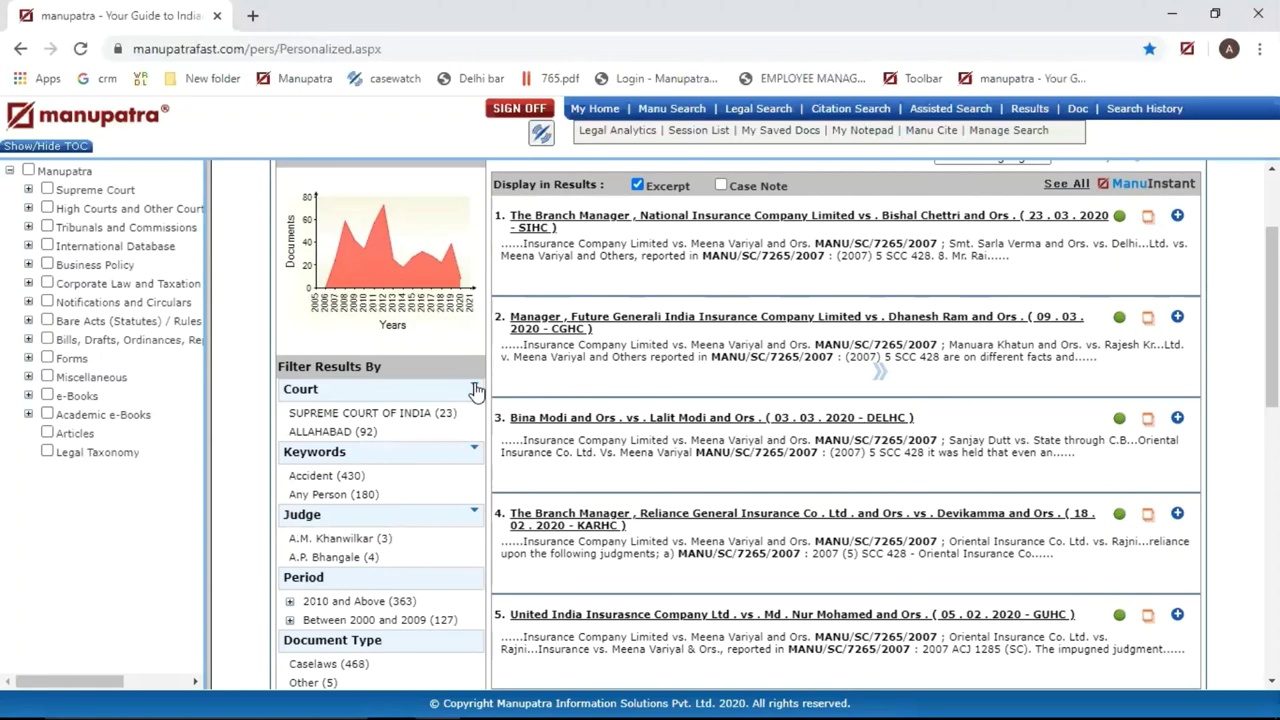
scroll(476, 390, "down", 1)
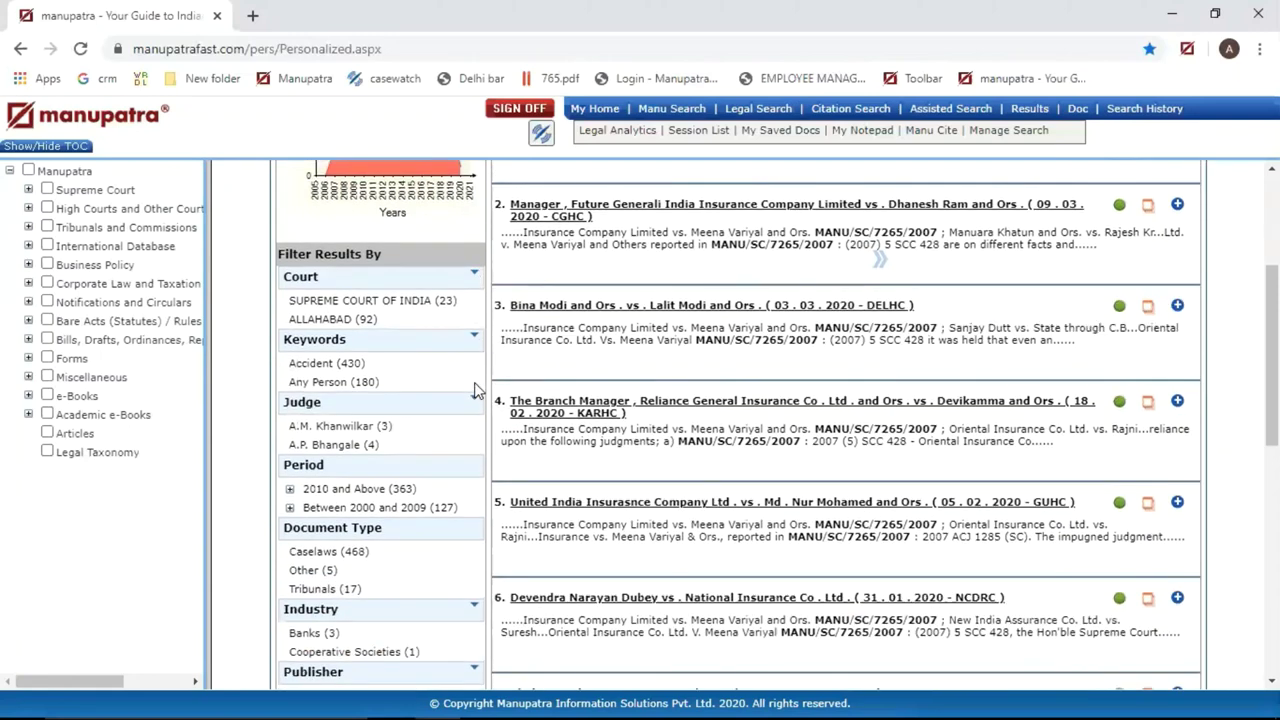
scroll(476, 390, "down", 2)
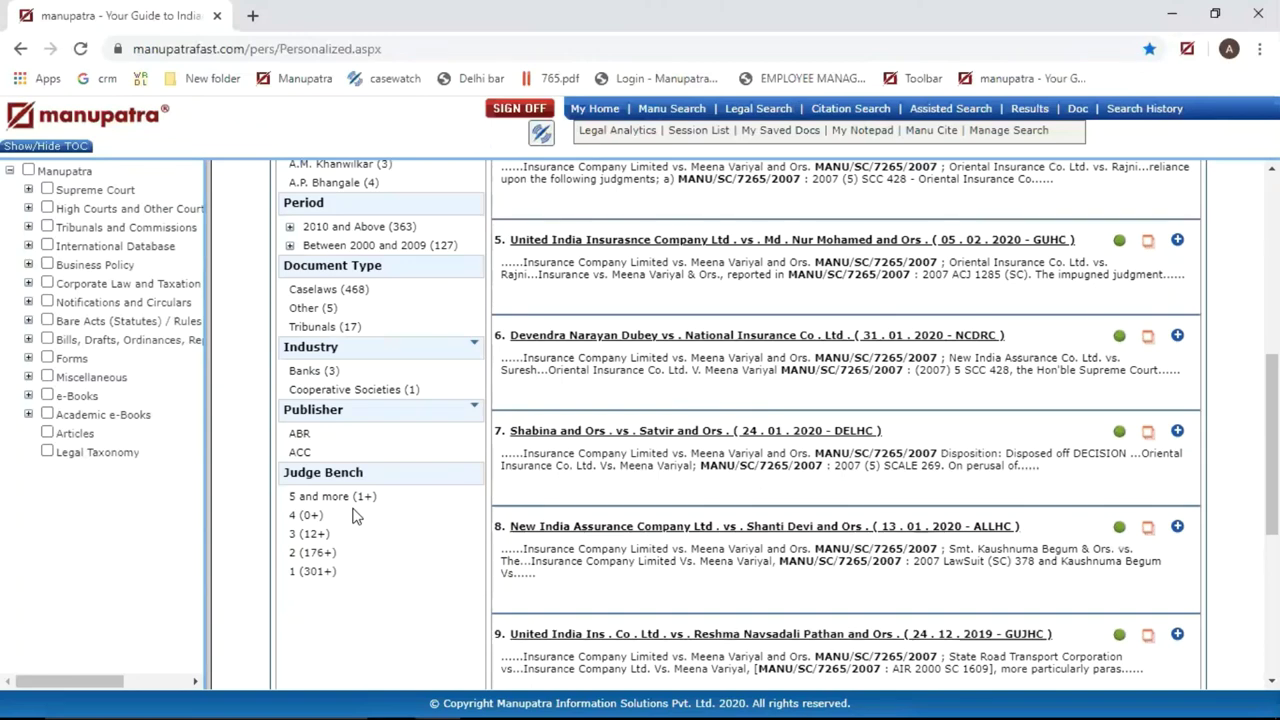
scroll(355, 515, "up", 5)
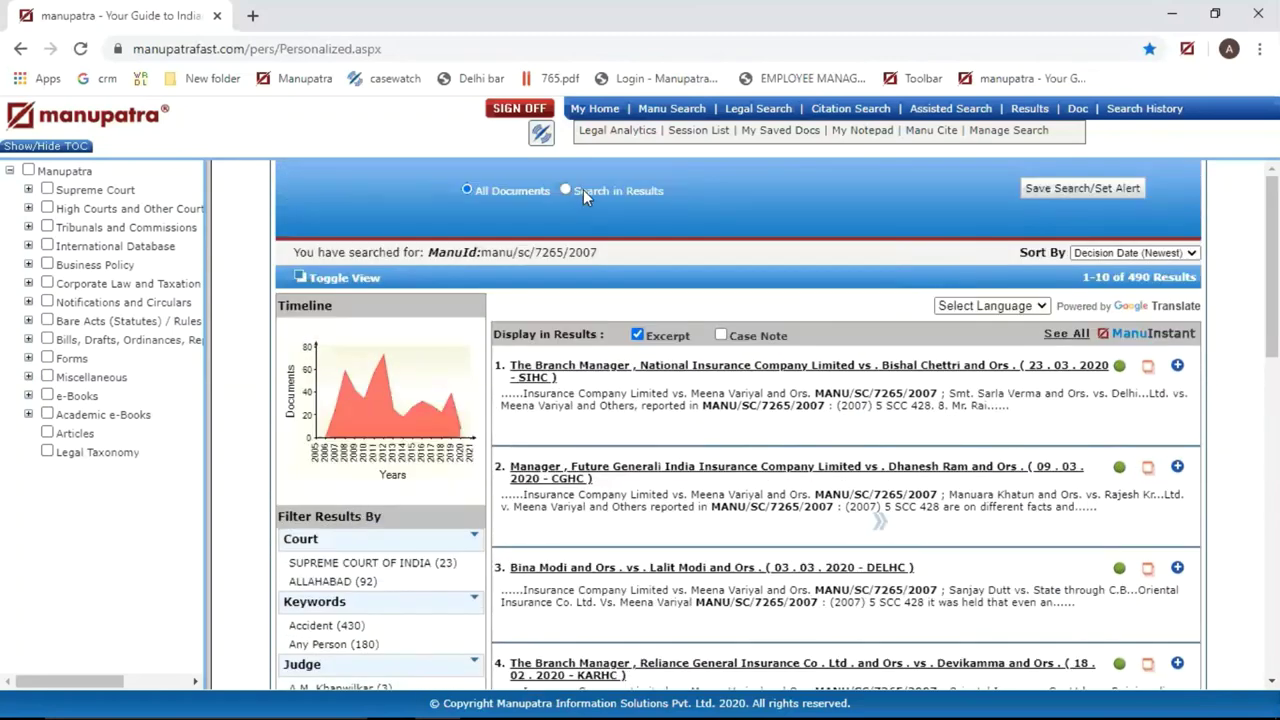
Switch the search scope to Search in Results, and return to the judgment's window
left_click(581, 191)
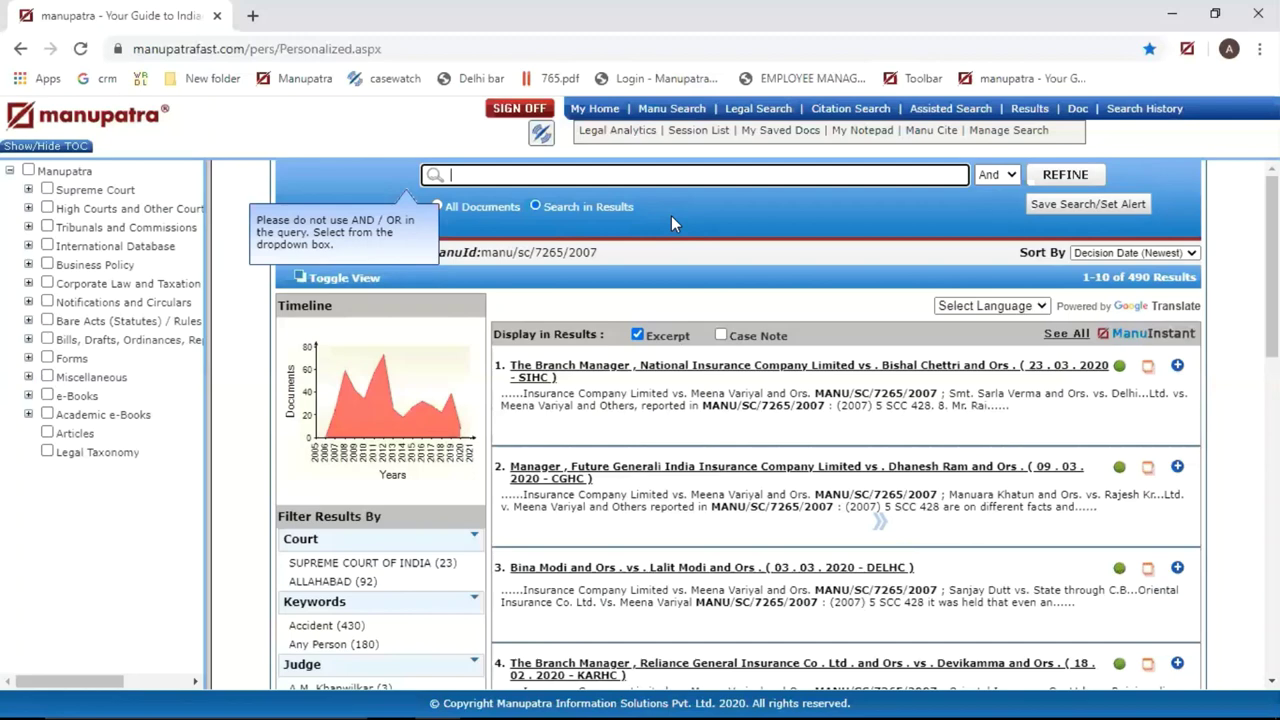
mouse_move(615, 700)
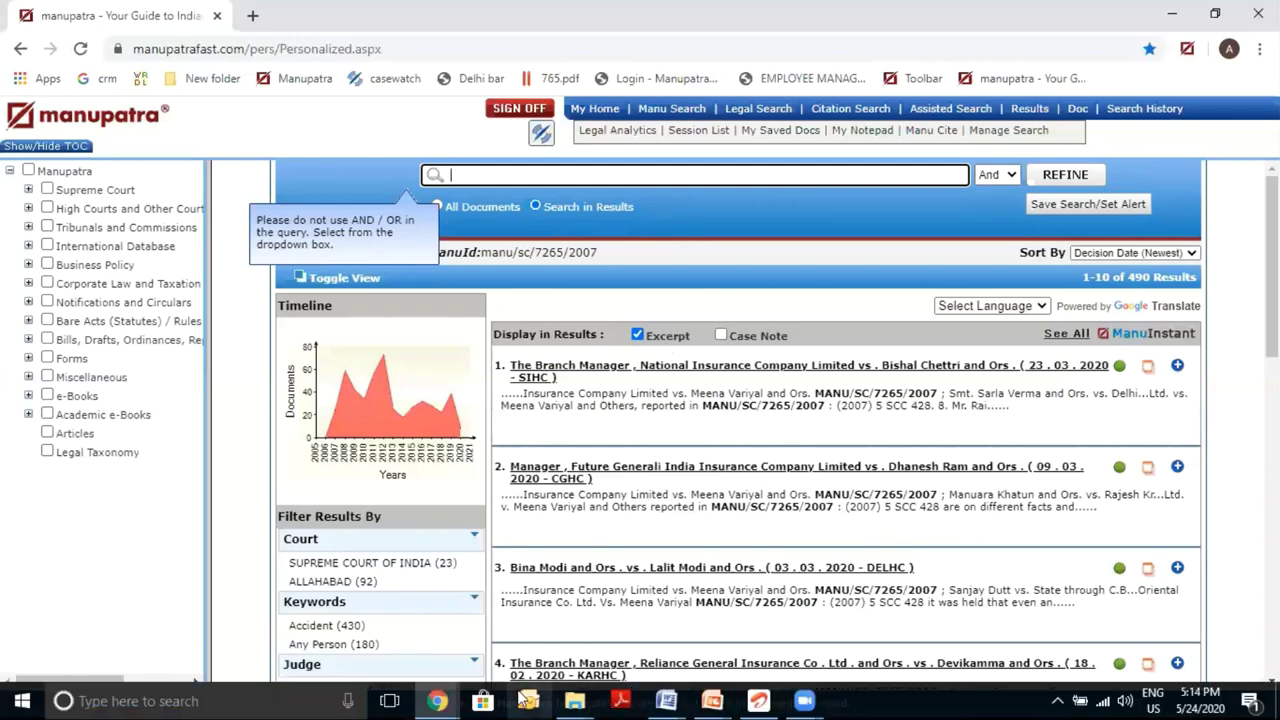
mouse_move(437, 700)
left_click(530, 615)
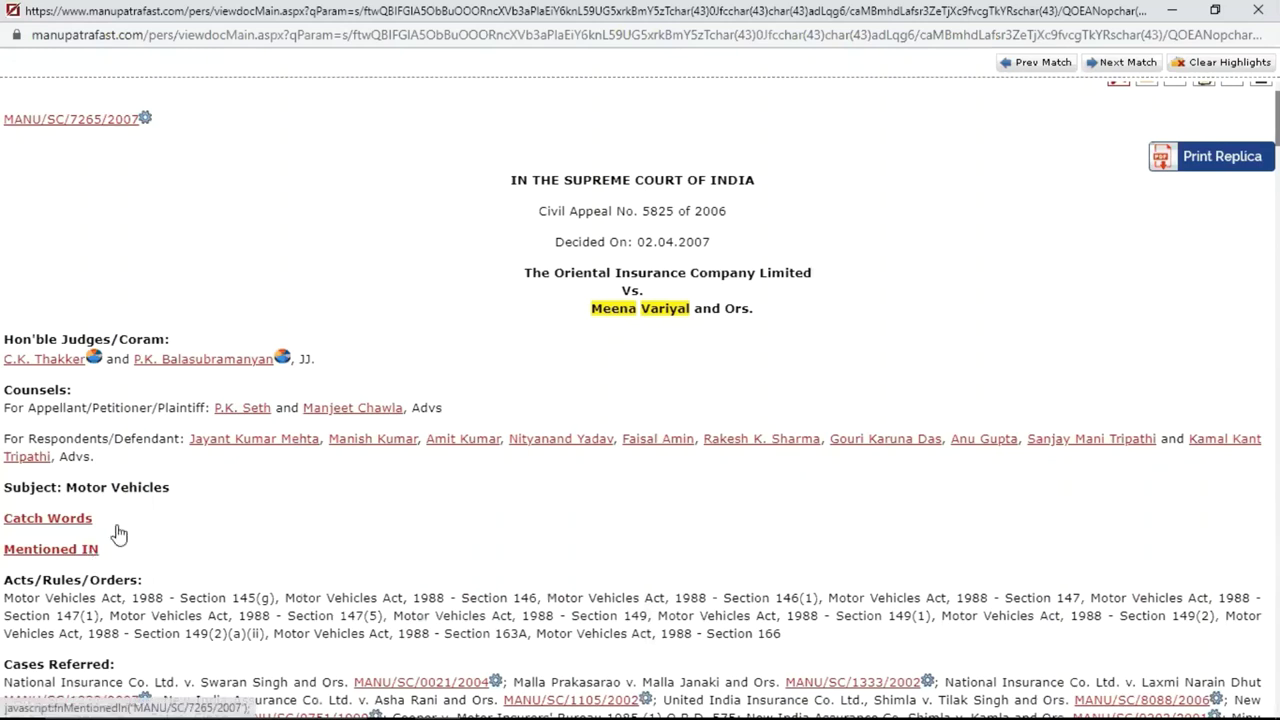
Open the judgment's Cited In Courts & Tribunals list and read the citing paragraphs from MANU/SI/0020/2020 and MANU/CG/0318/2020
scroll(590, 285, "up", 2)
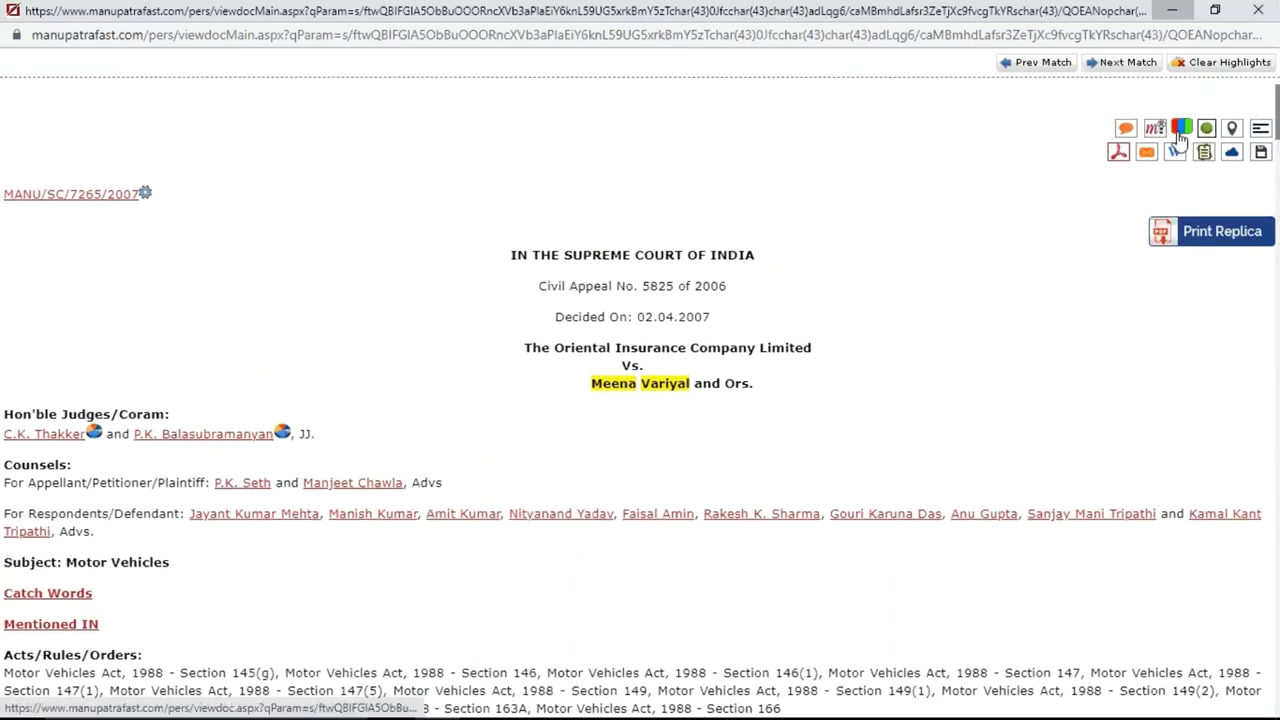
left_click(1181, 129)
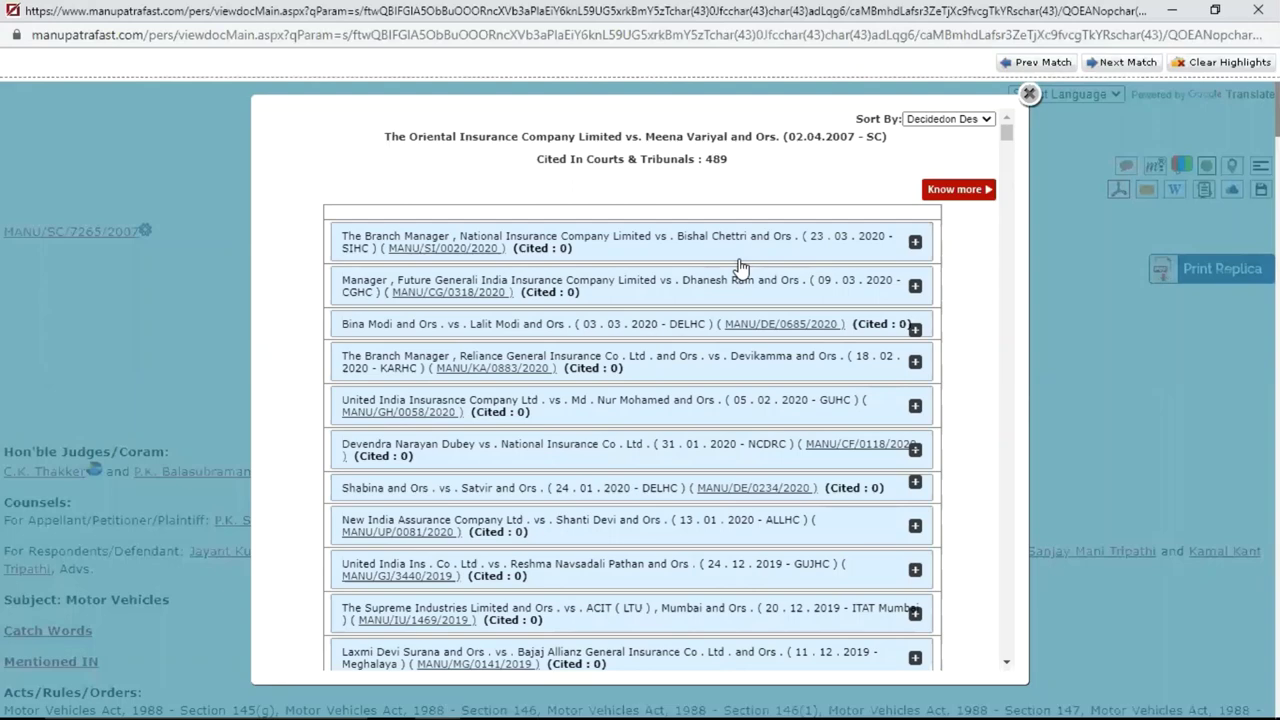
left_click(678, 249)
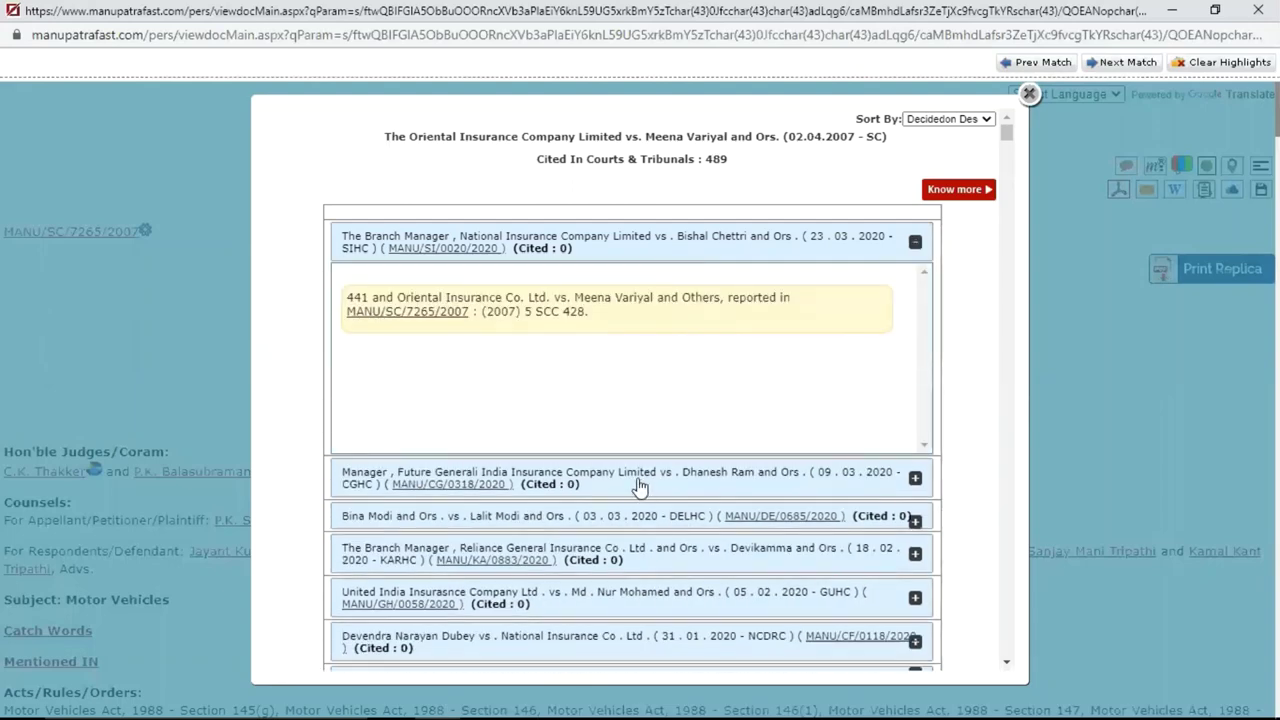
left_click(640, 484)
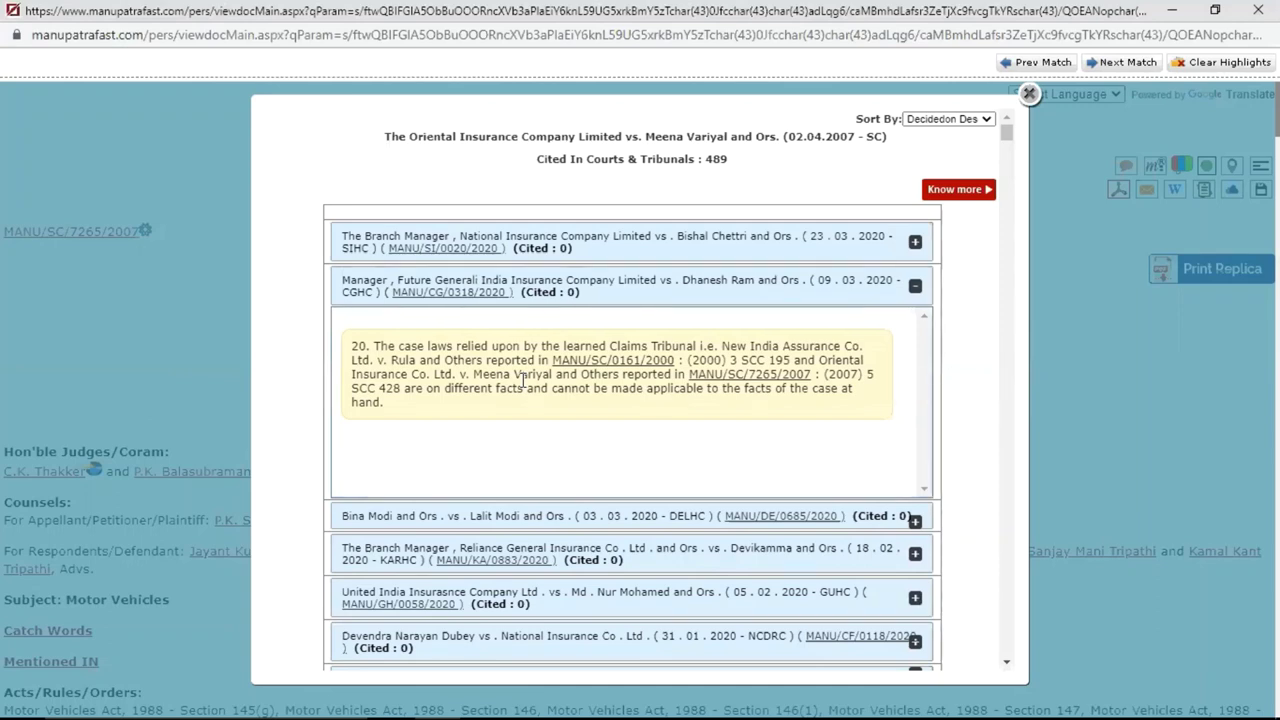
left_click(480, 291)
left_click(922, 34)
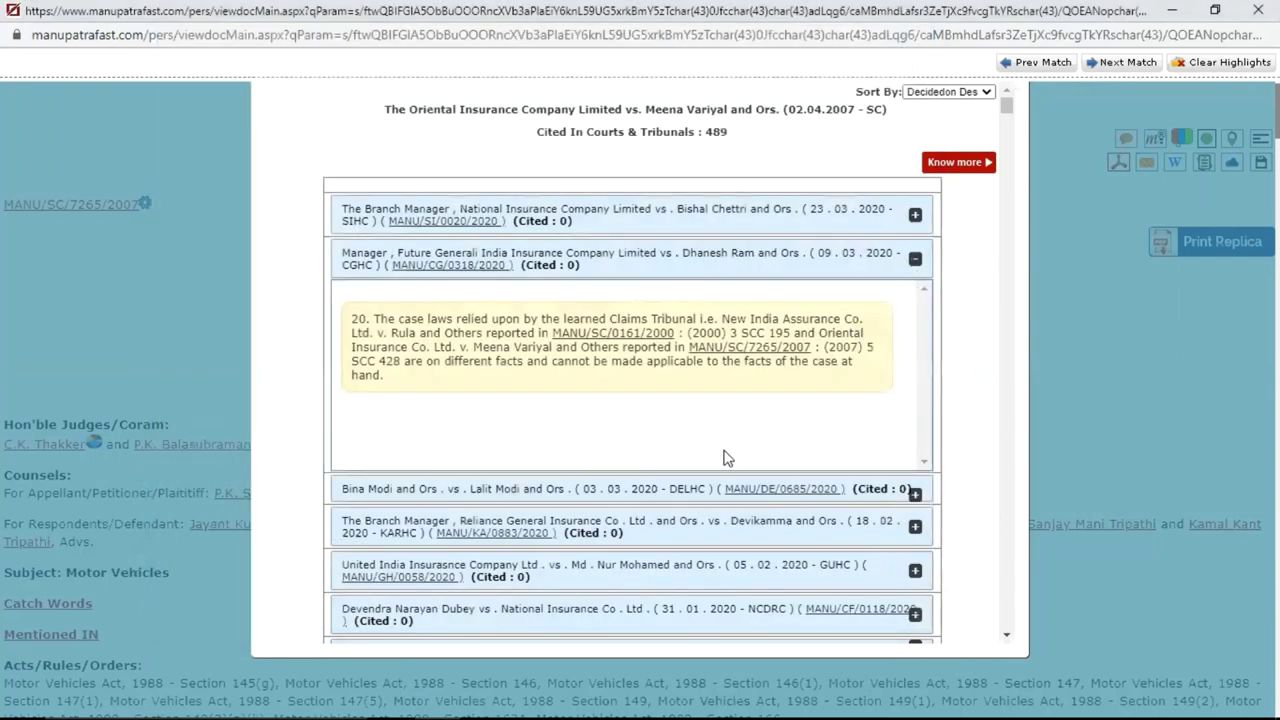
Read the paragraph in MANU/DE/0685/2020 that cites the judgment, and close the list of citing cases
left_click(658, 494)
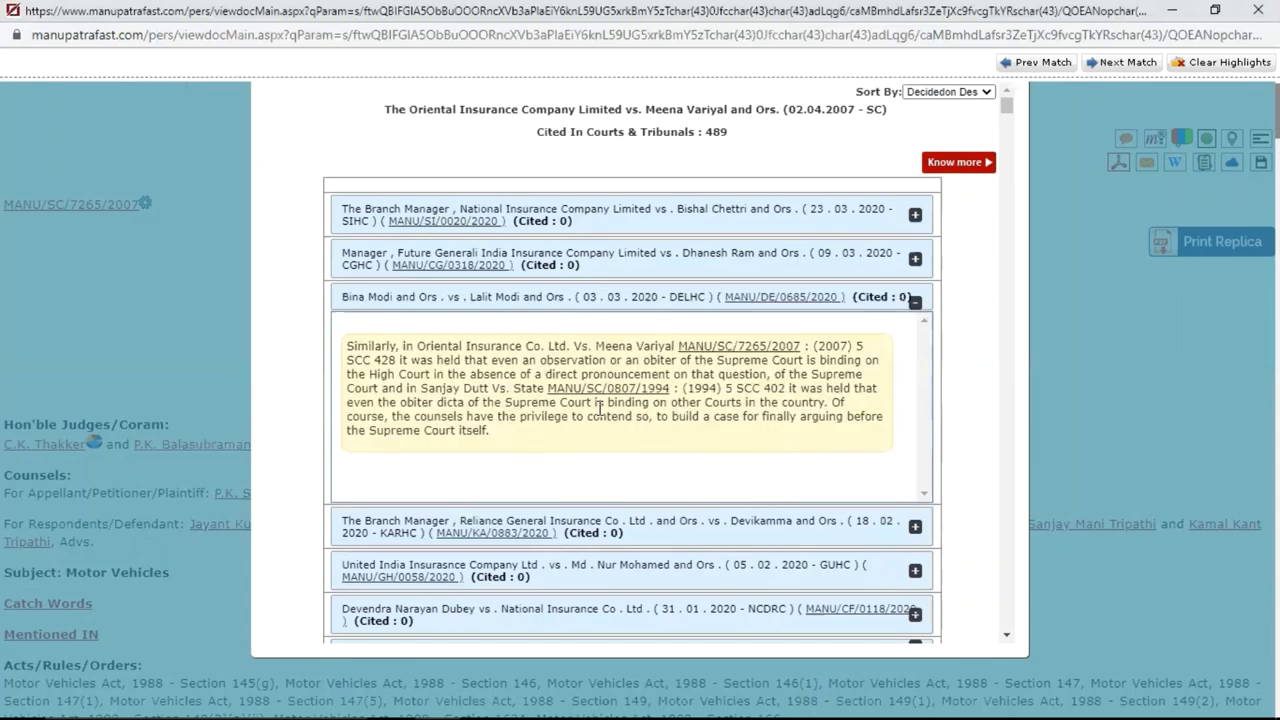
left_click(772, 296)
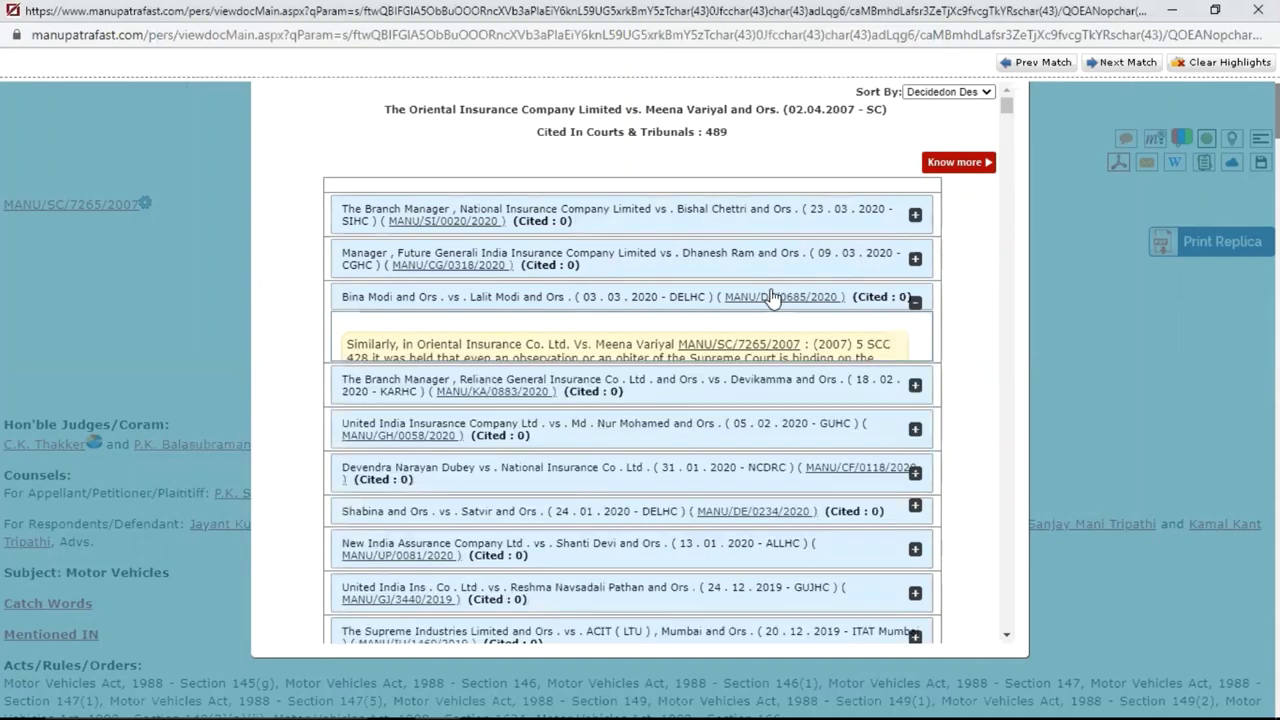
left_click(772, 296)
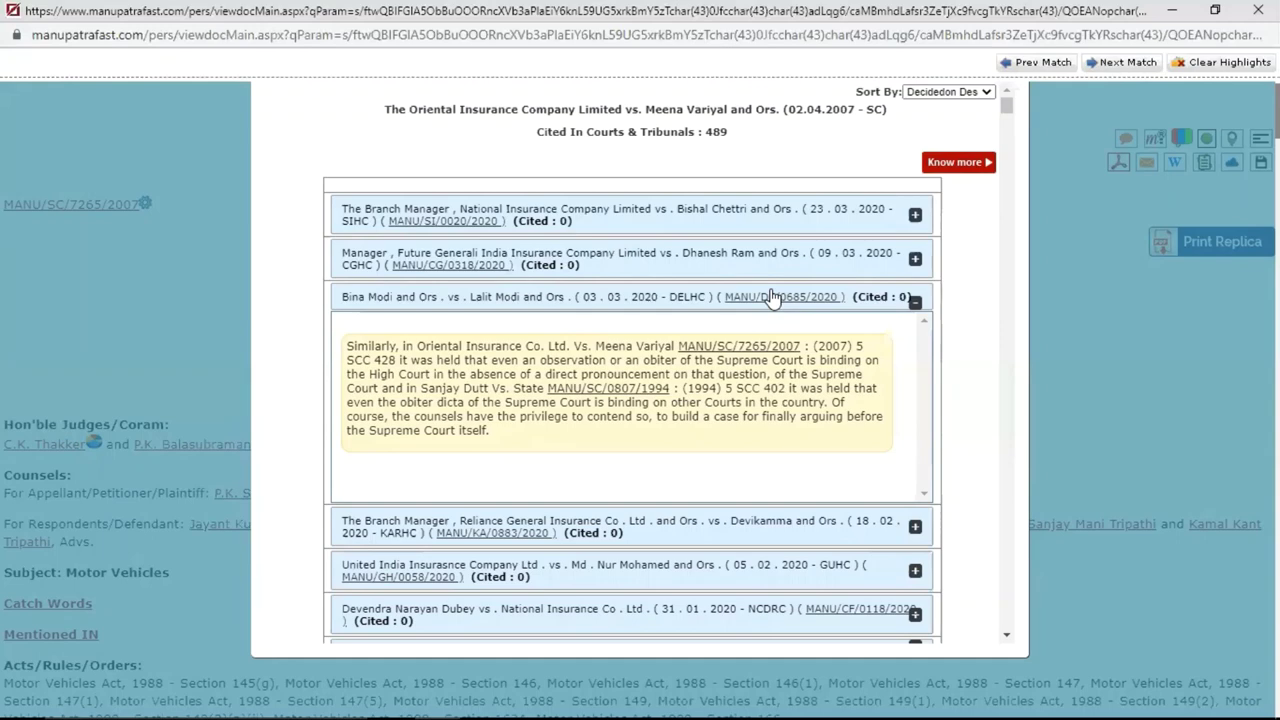
scroll(772, 297, "up", 1)
left_click(1028, 93)
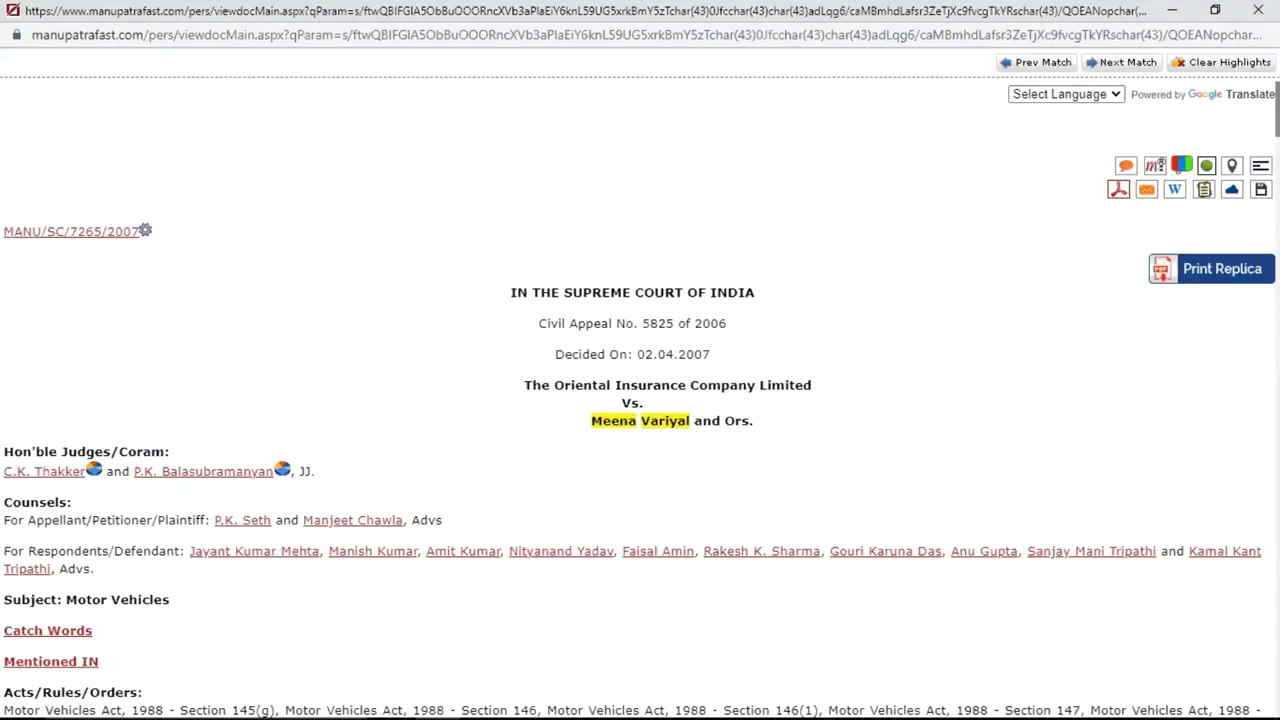
Open the judgment's Case Map and inspect how the citing cases MANU/SC/0802/2009 and MANU/SC/7081/2008 link to the other cases
left_click(1230, 167)
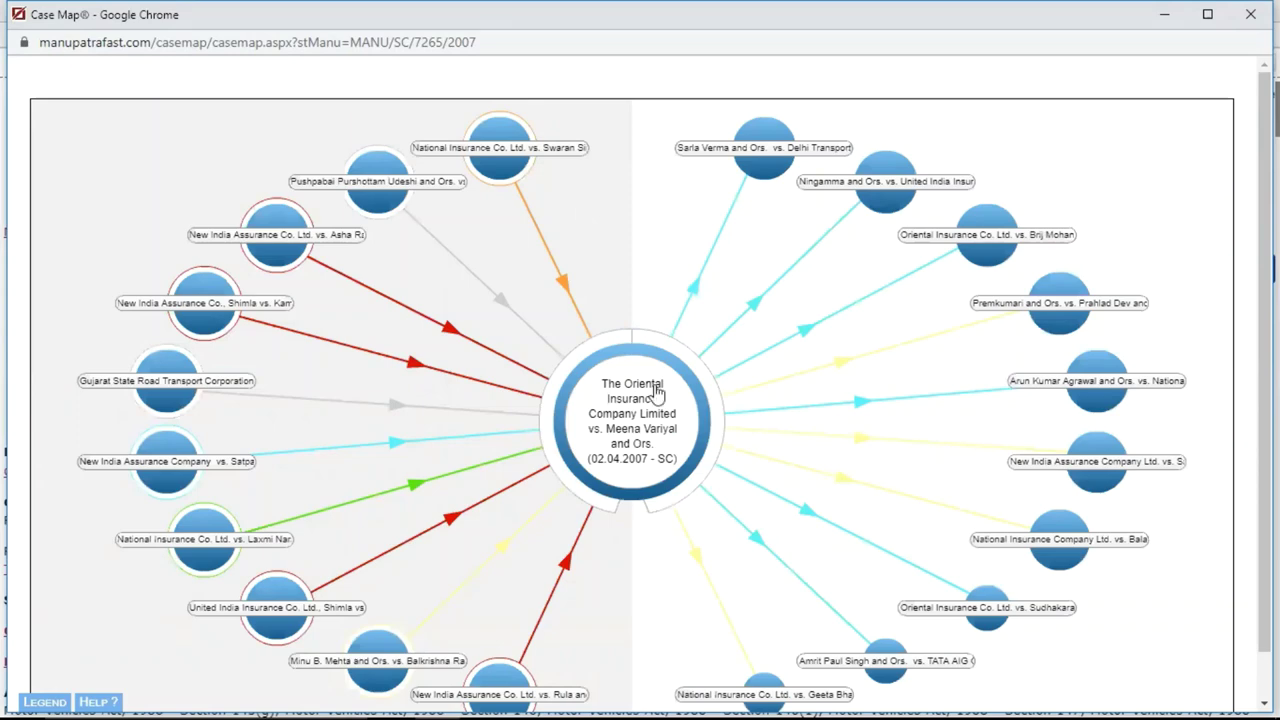
mouse_move(643, 403)
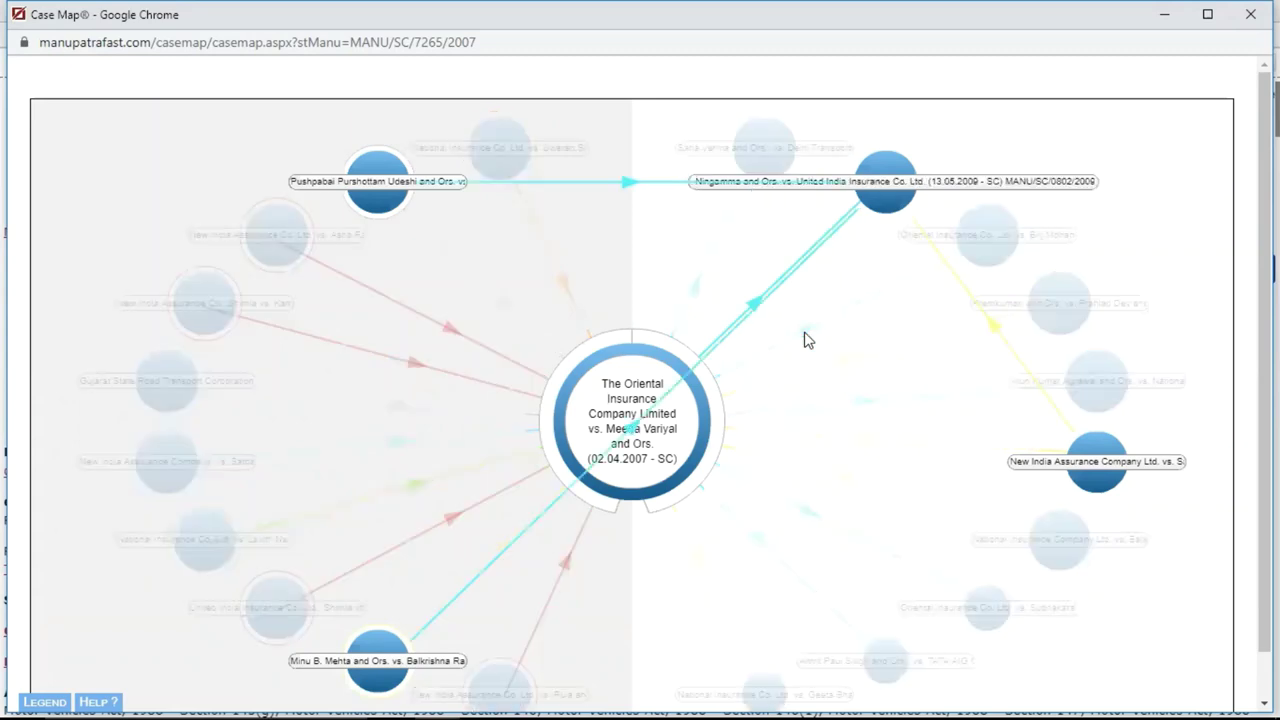
mouse_move(840, 370)
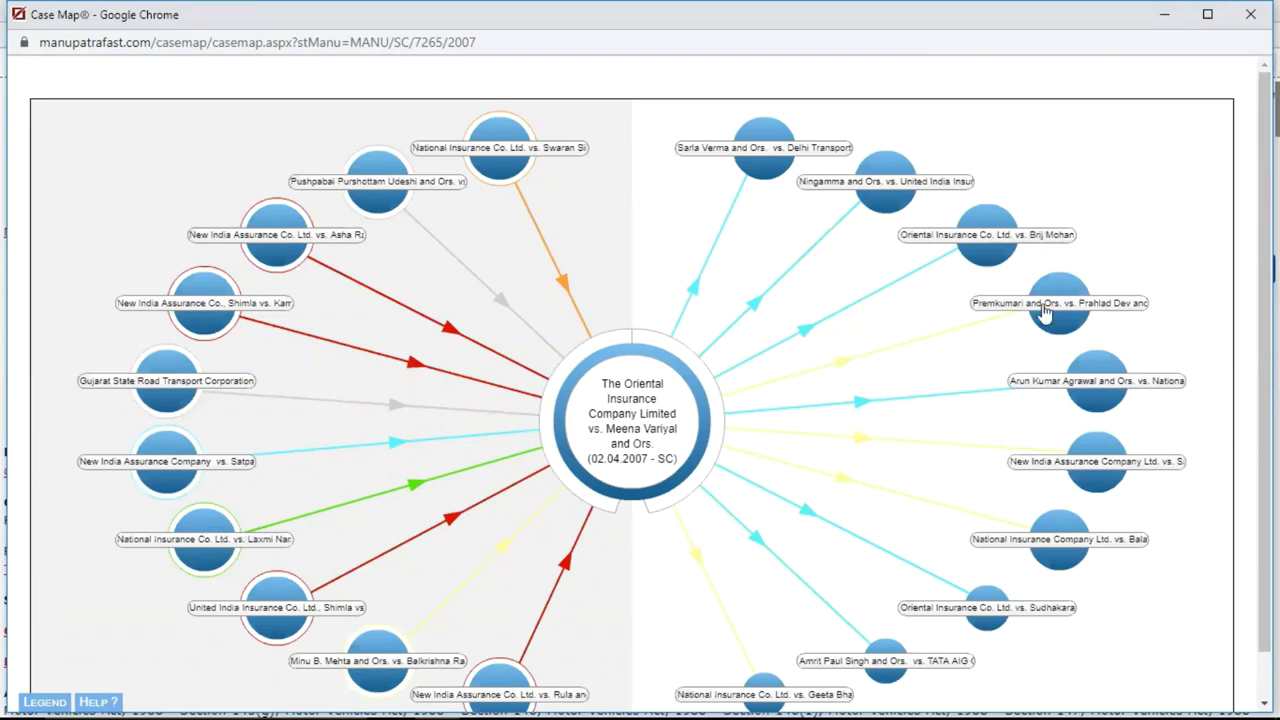
mouse_move(1040, 312)
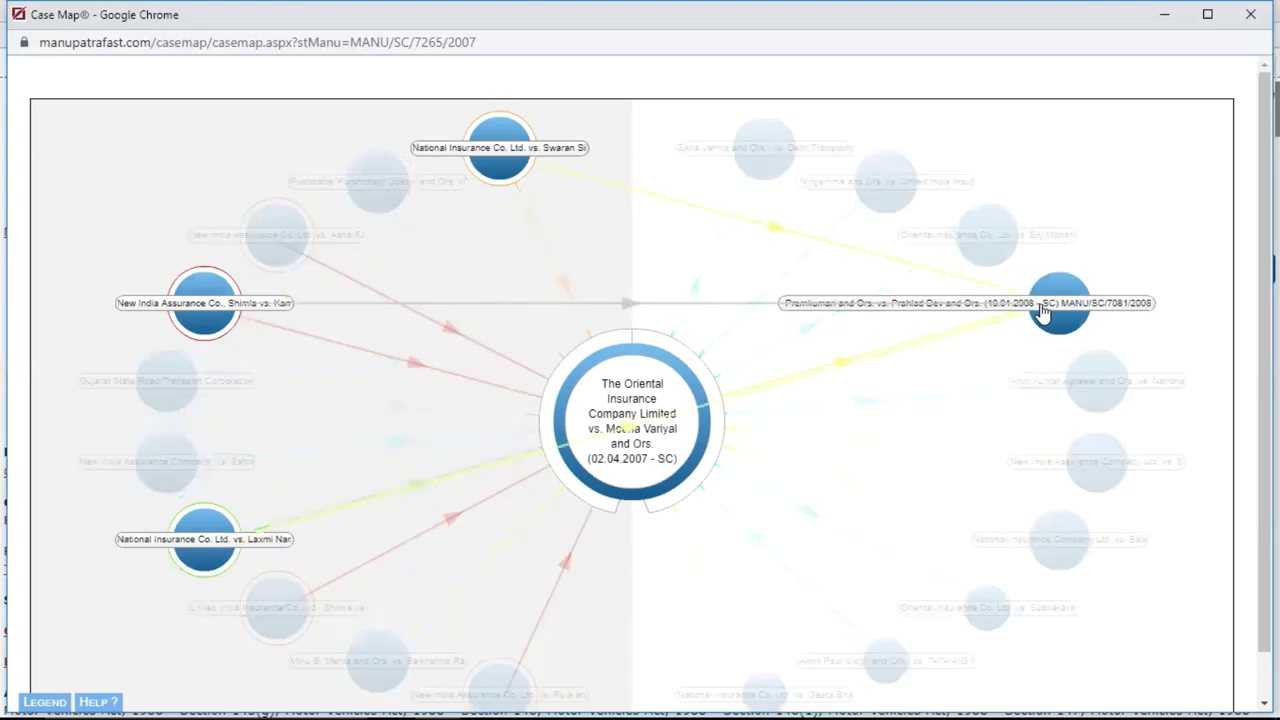
Recentre the Case Map on MANU/SC/7081/2008, inspect the links of MANU/TN/0282/2008, and close the map
left_click(1043, 310)
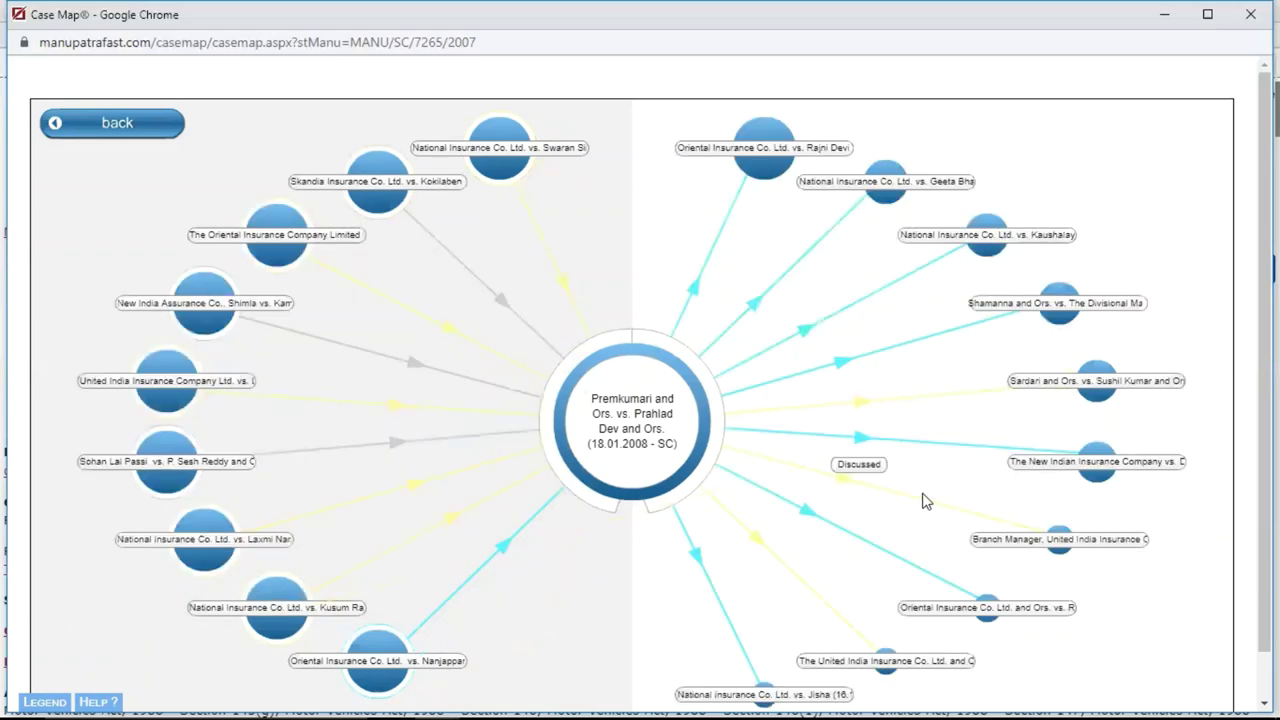
mouse_move(1047, 547)
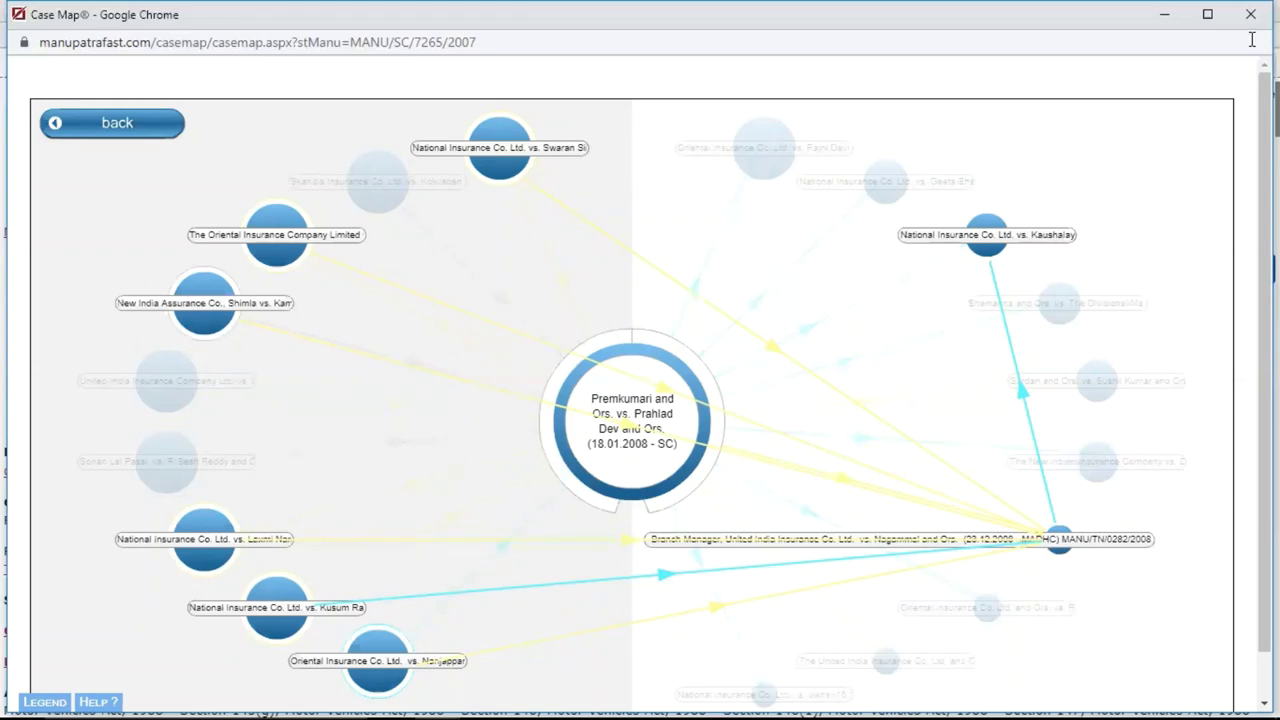
key("ctrl+w")
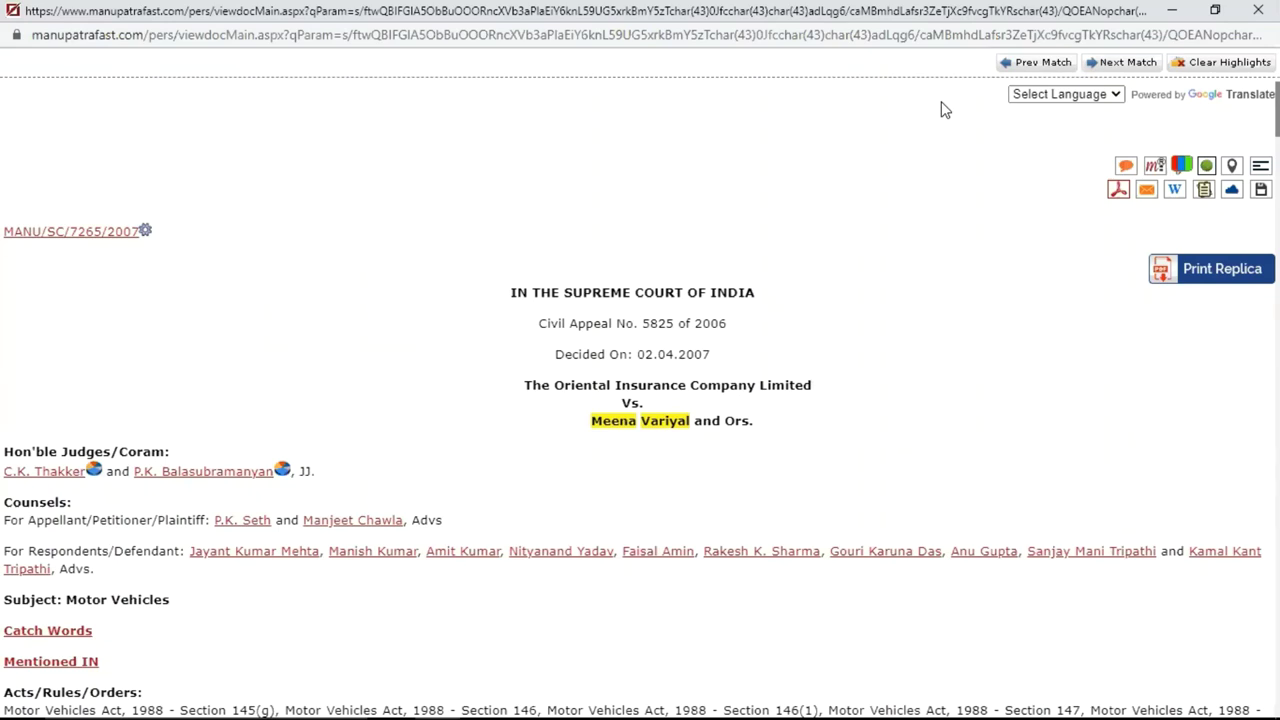
Open the judgment's Authority Check report in a maximized window and set its horizontal axis to On DOD basis
left_click(1206, 167)
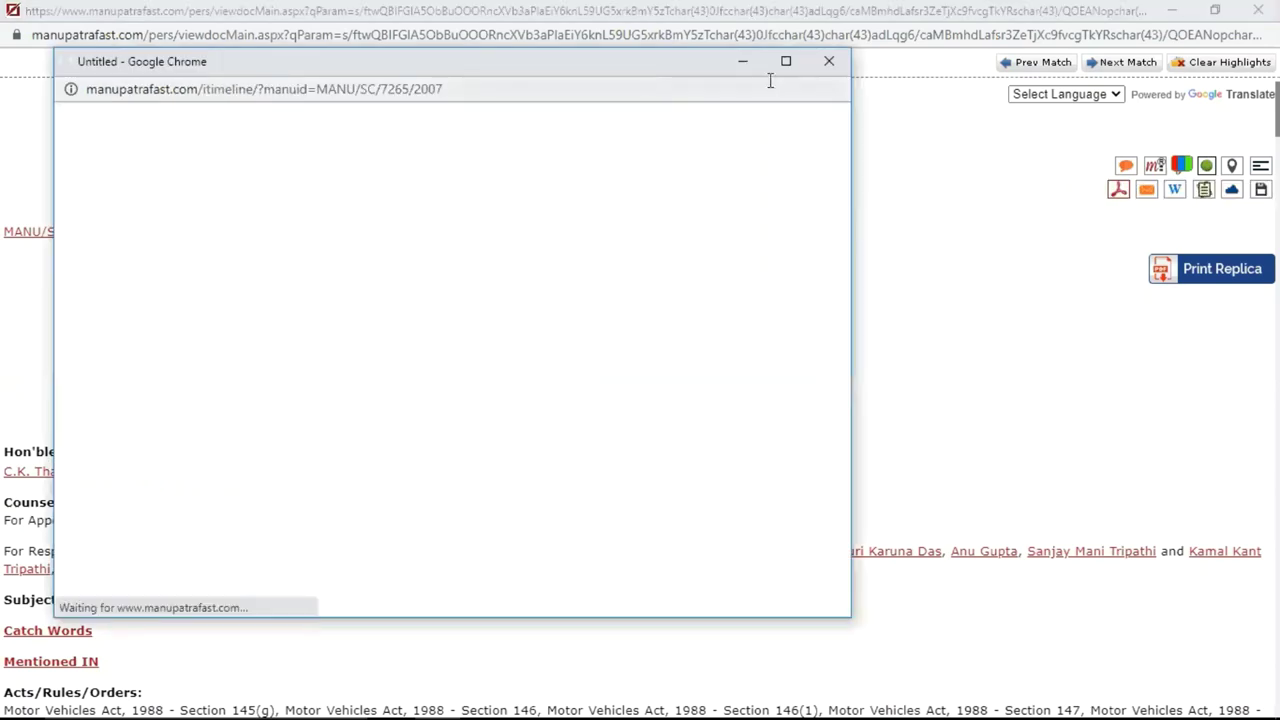
key("super+Up")
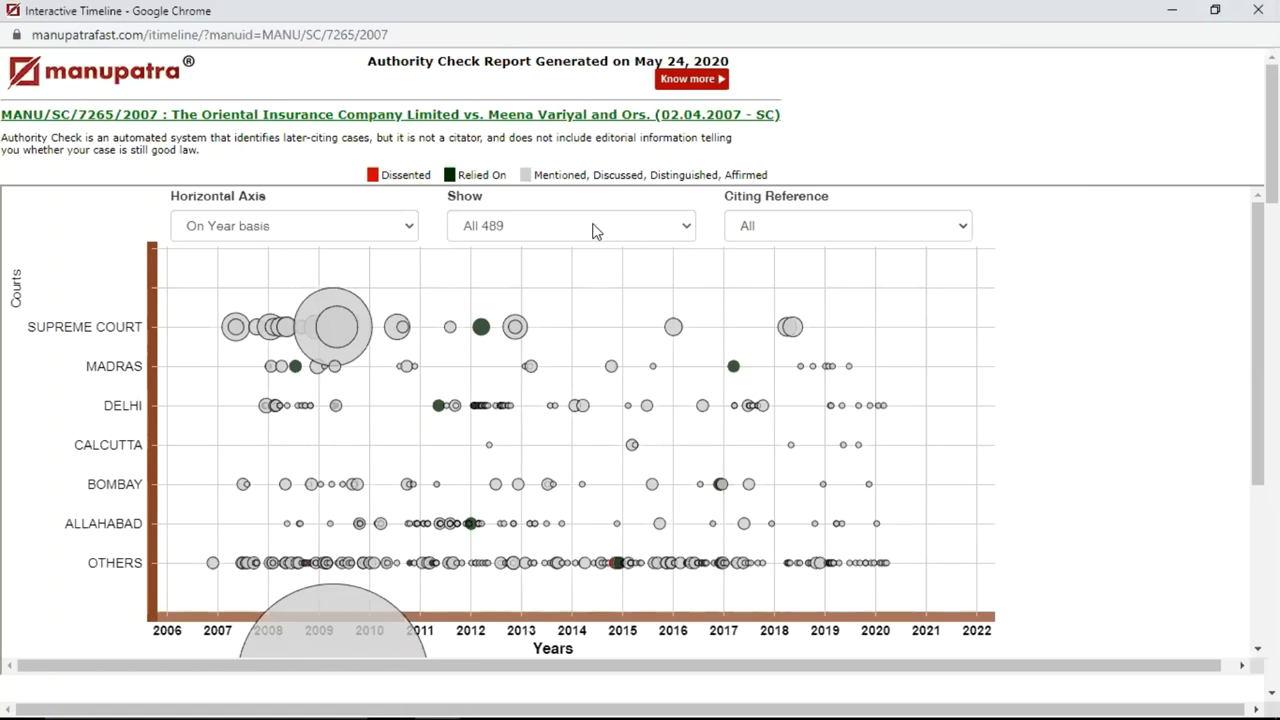
left_click(383, 220)
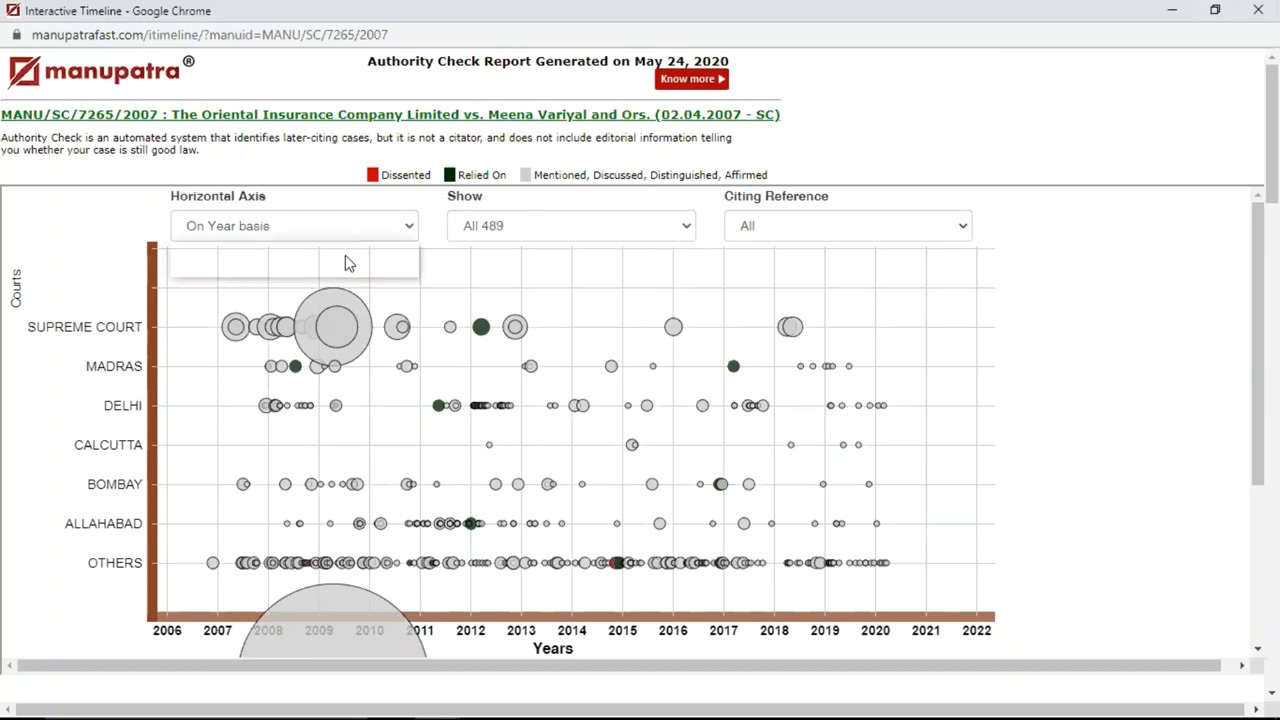
key("Return")
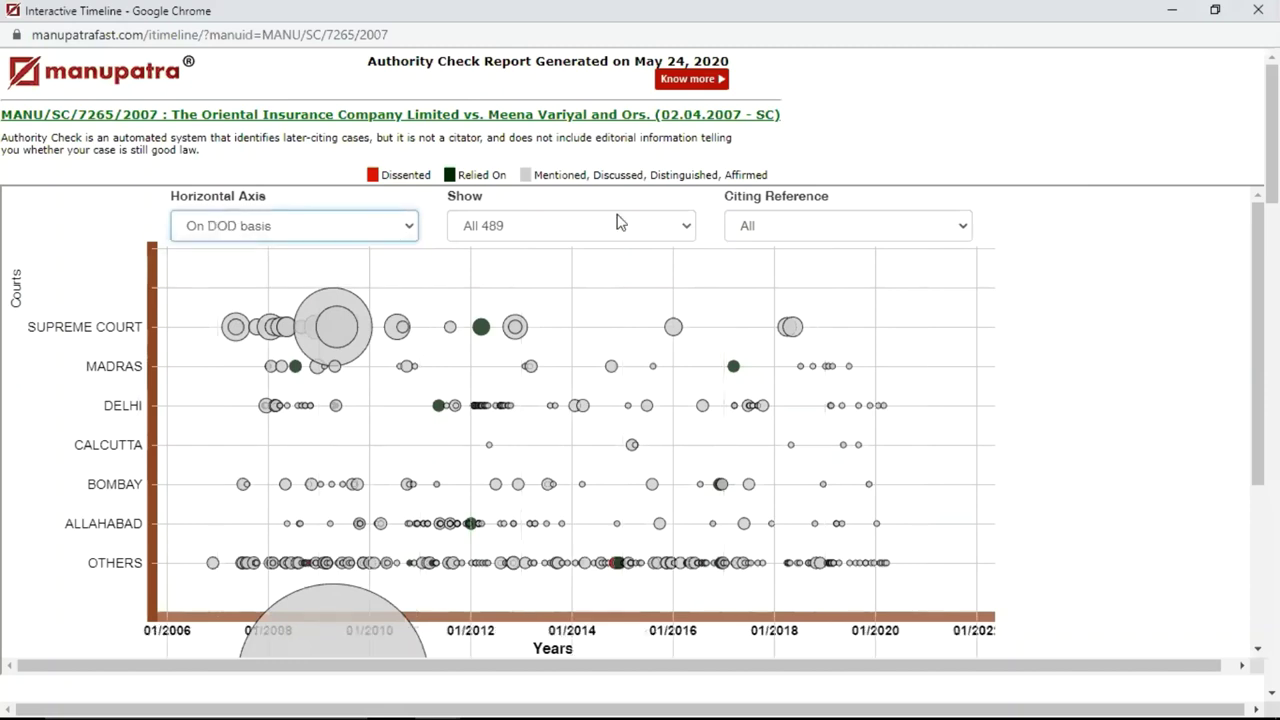
Filter the report's Citing Reference to Relied On and inspect the Supreme Court case and the 2017 Madras case
left_click(819, 236)
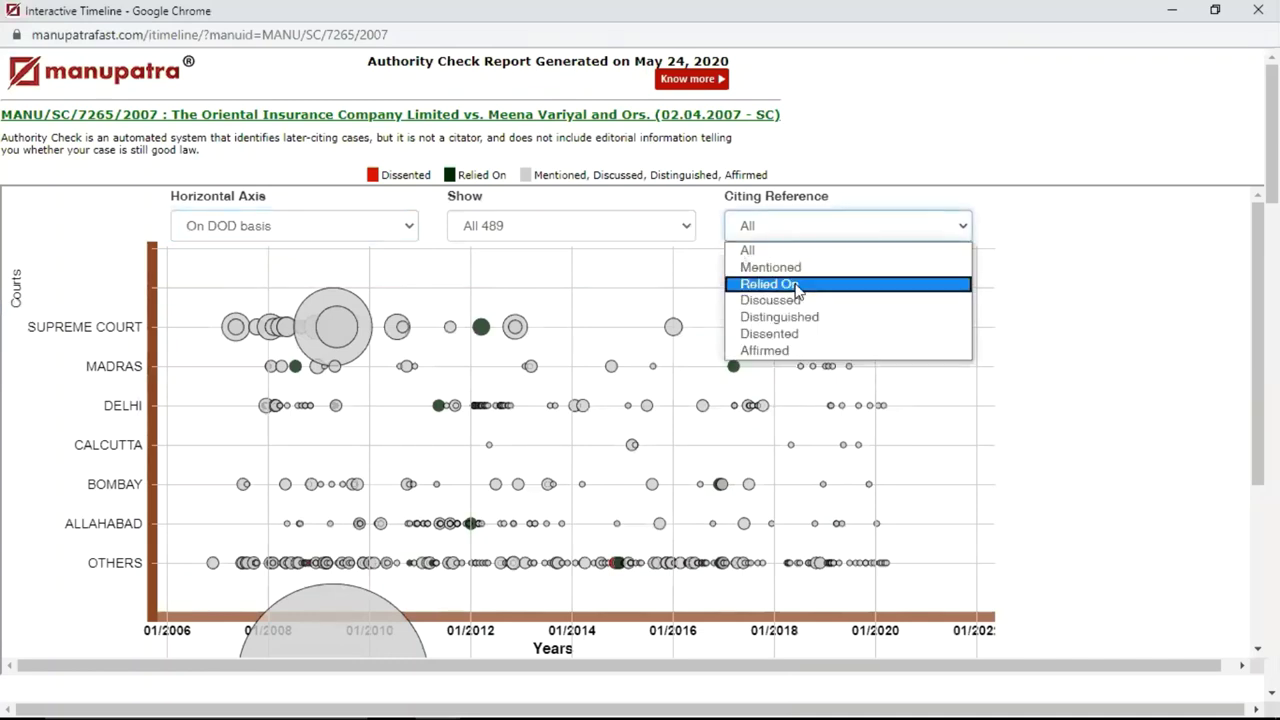
left_click(797, 286)
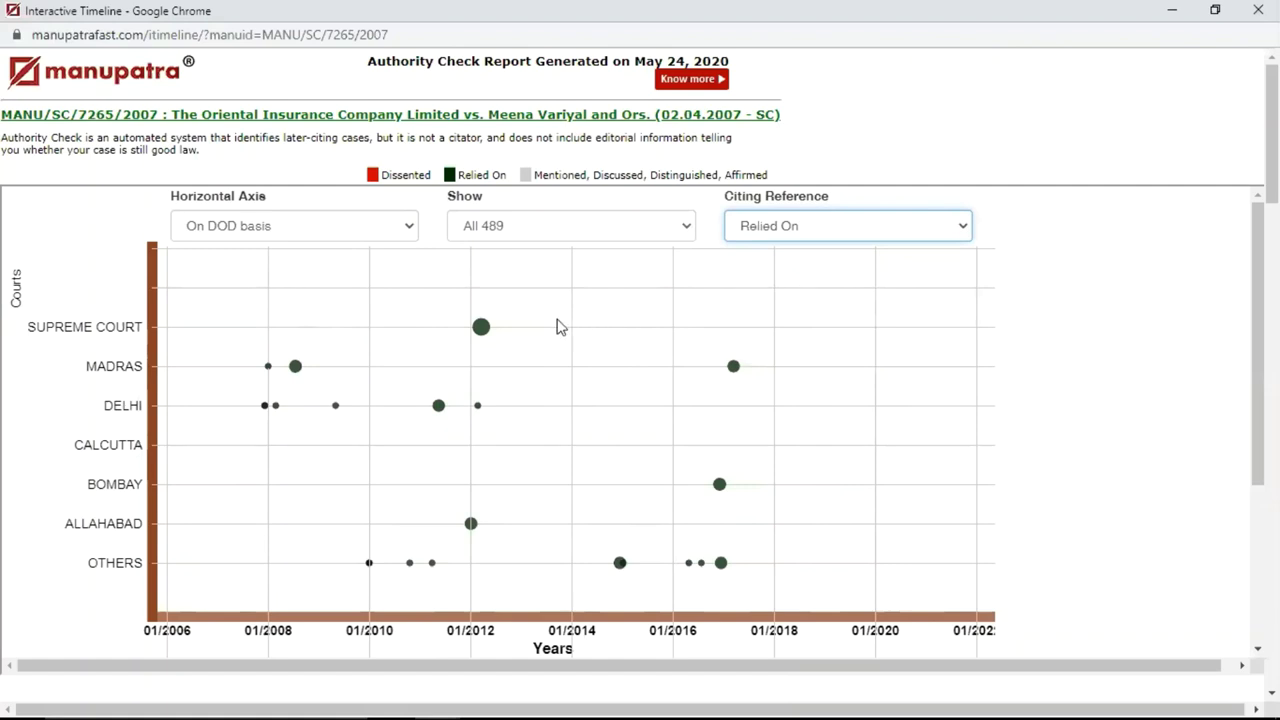
mouse_move(482, 339)
mouse_move(734, 374)
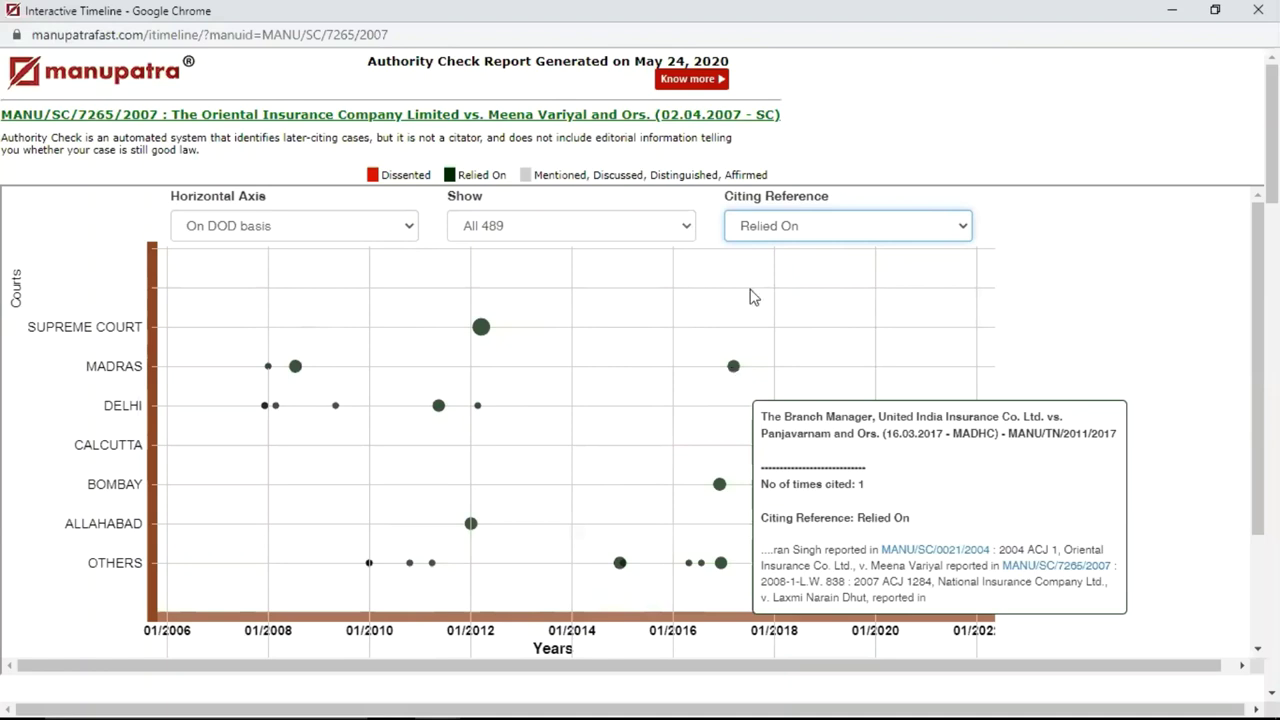
Filter the report's Citing Reference to Distinguished and inspect the details of the Supreme Court case from 2018
left_click(806, 226)
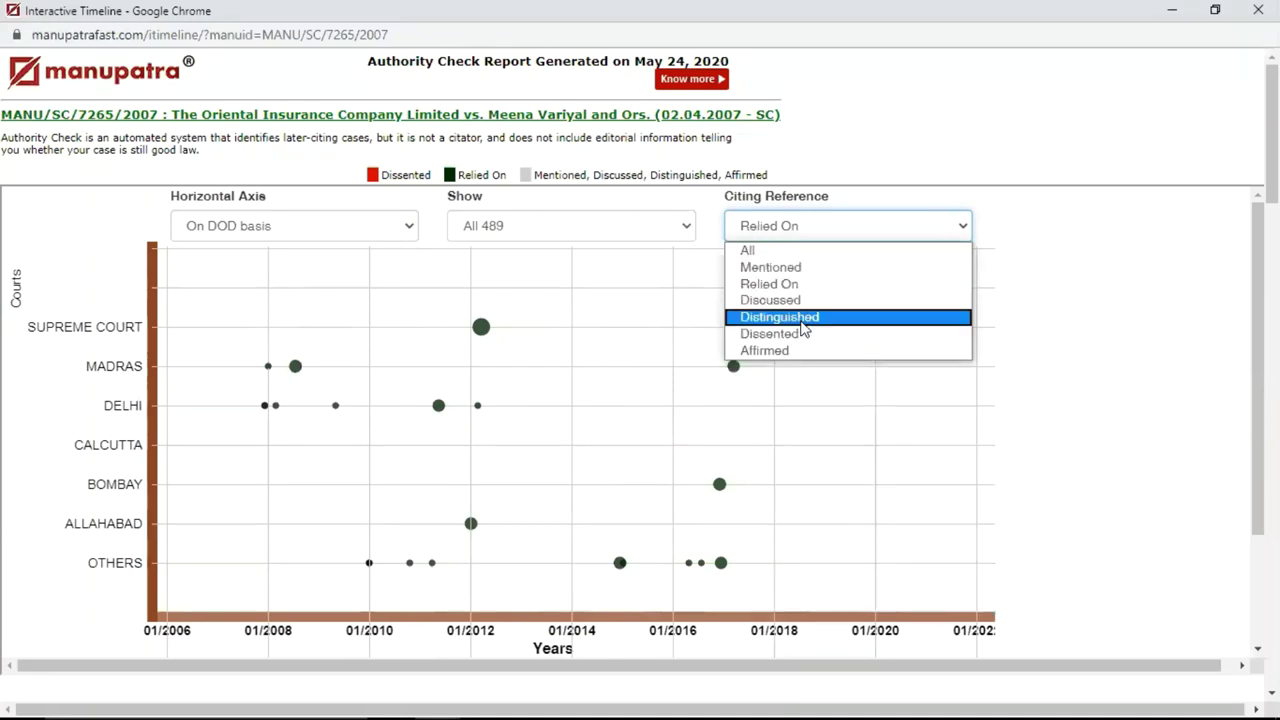
left_click(779, 317)
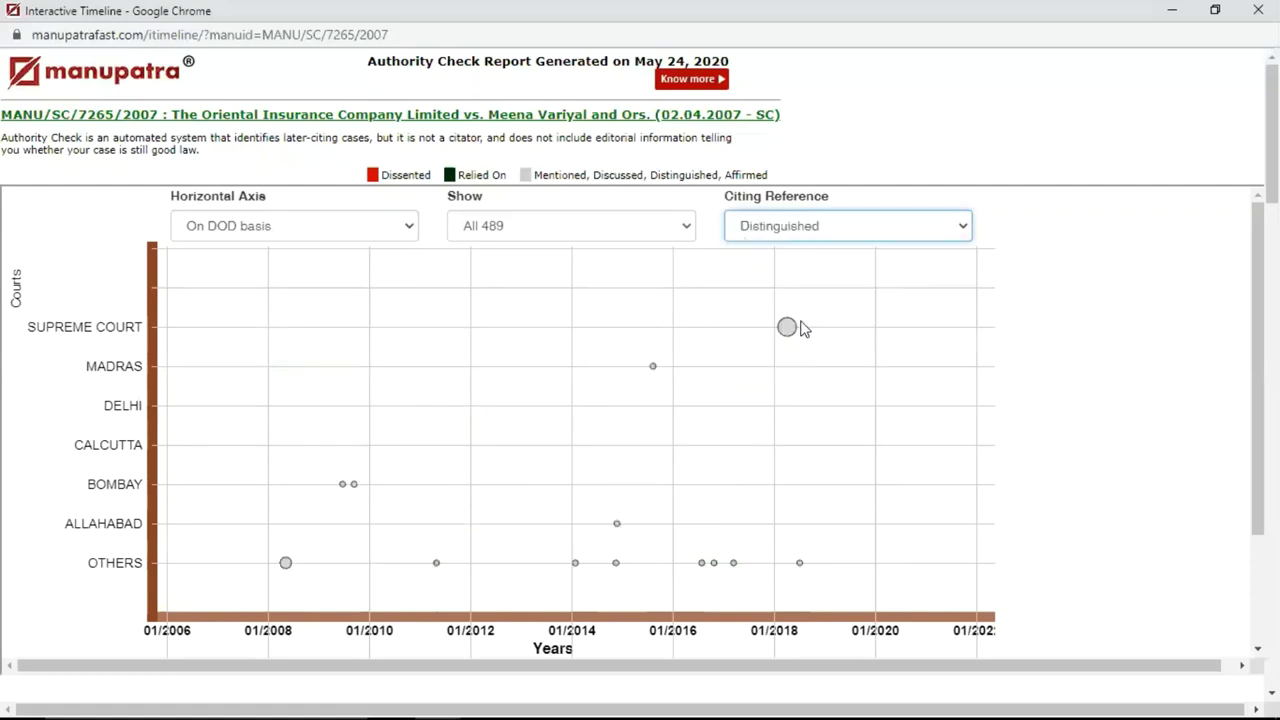
mouse_move(790, 335)
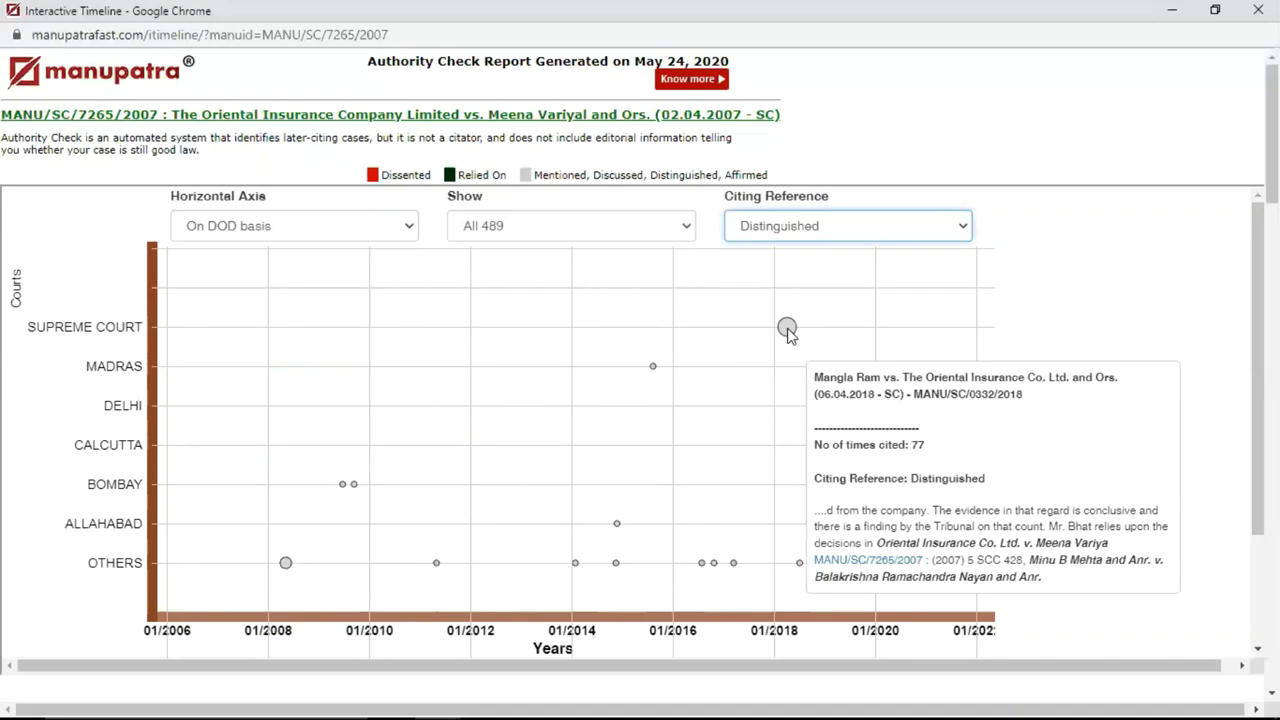
Filter the report's Citing Reference to Dissented and inspect both cases in the Others row
left_click(792, 230)
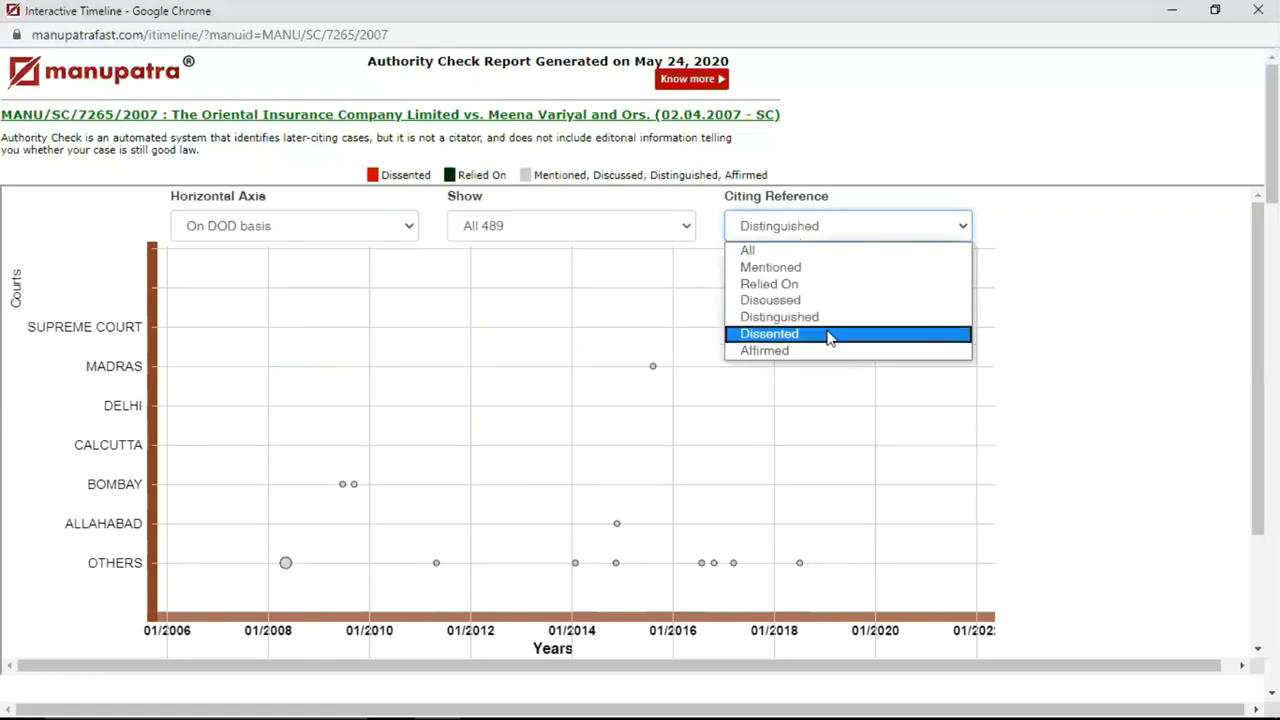
left_click(735, 336)
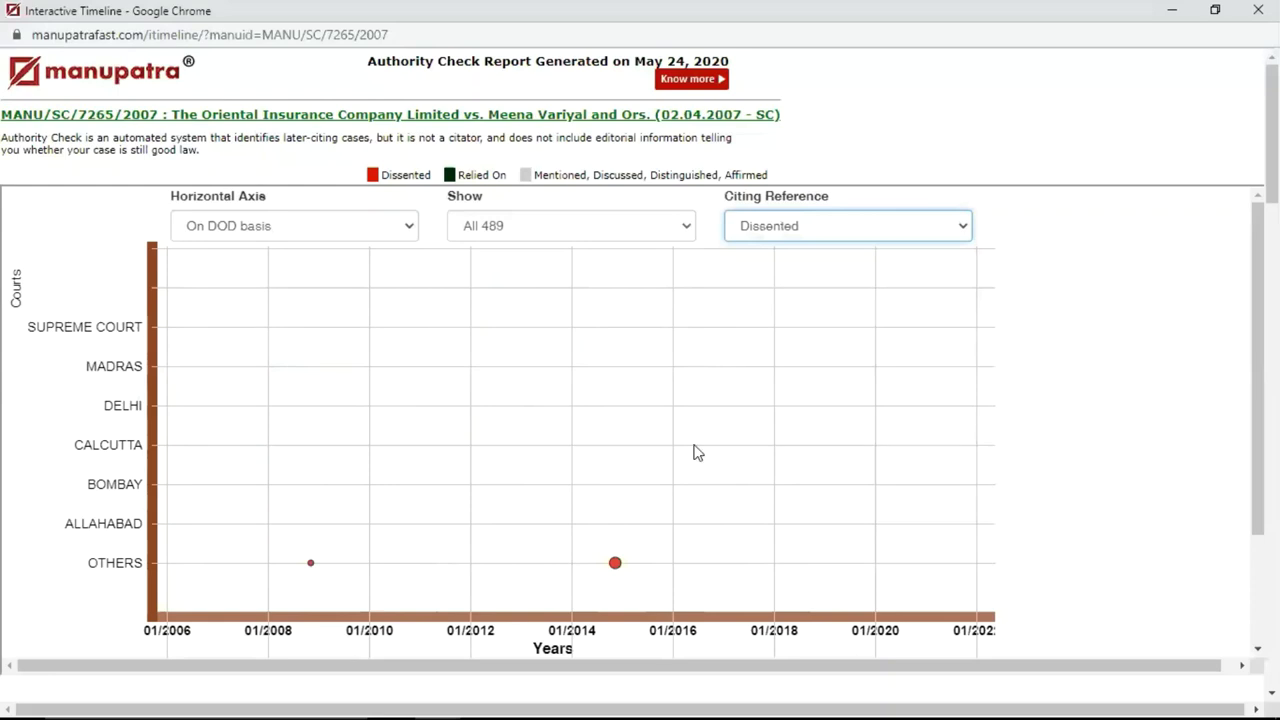
mouse_move(617, 566)
mouse_move(312, 570)
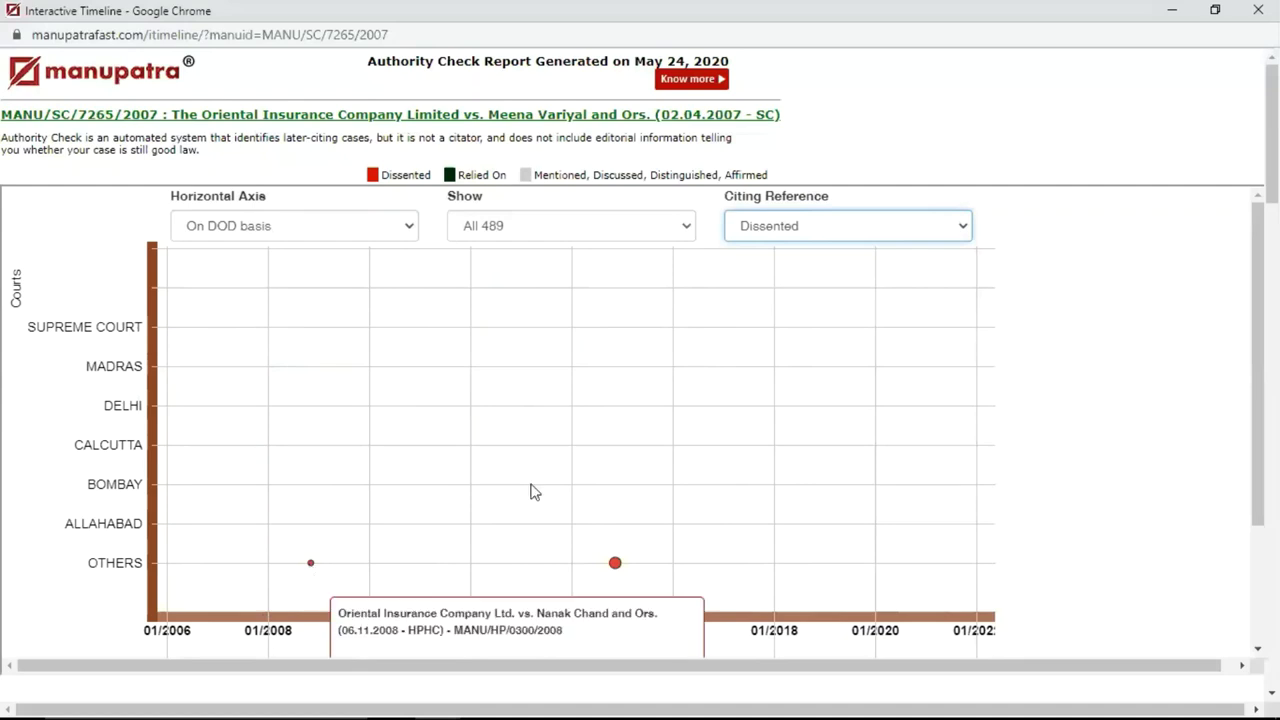
Reset the report's Citing Reference filter to All and review the available filter options
key("alt+Down")
left_click(834, 258)
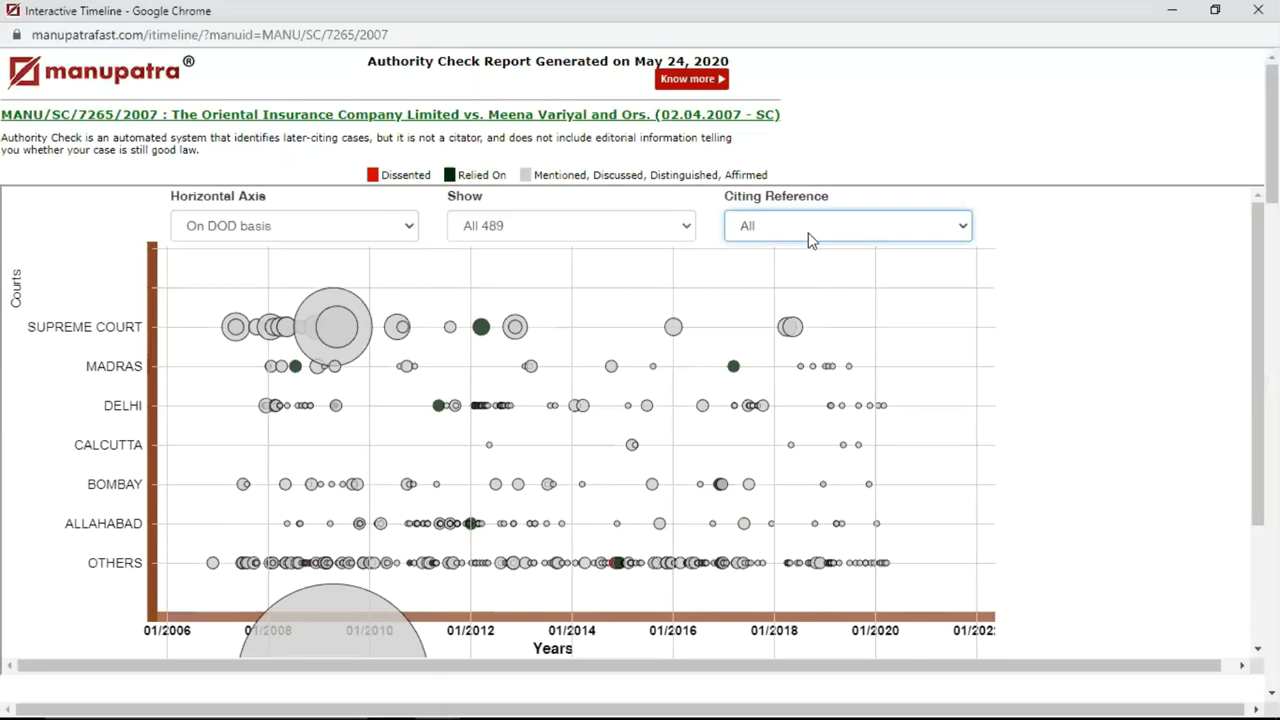
left_click(810, 228)
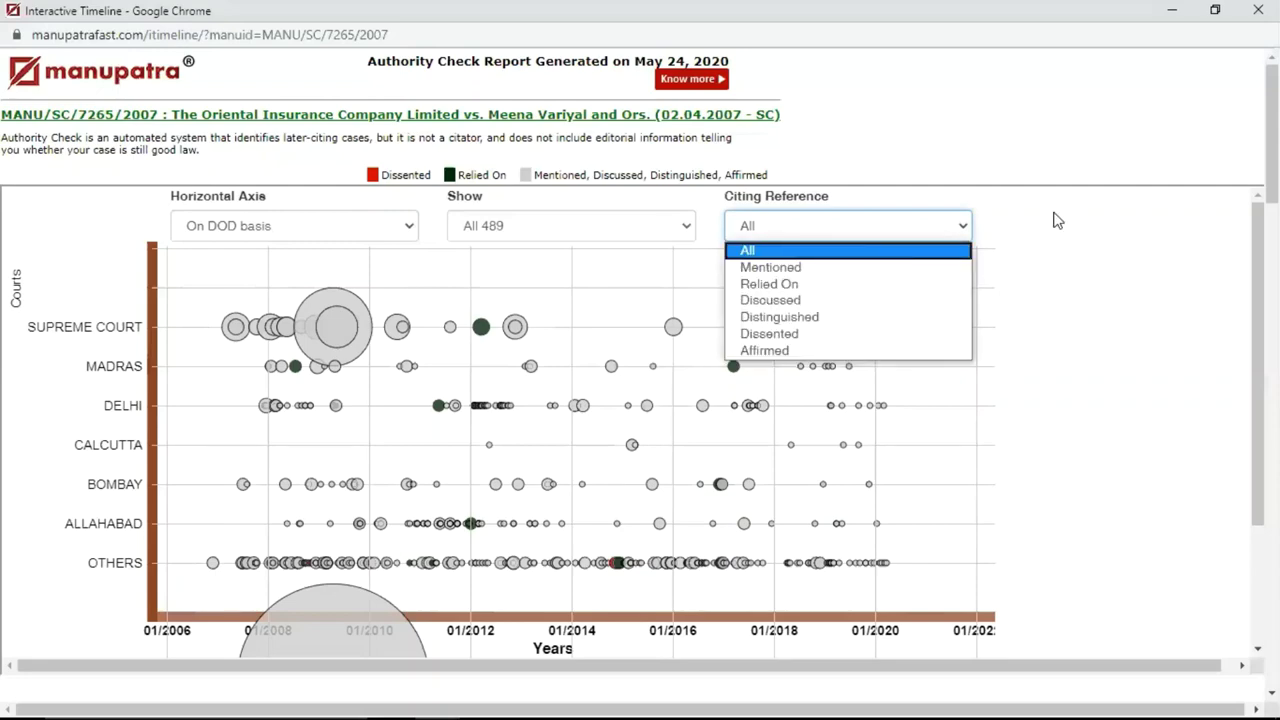
left_click(686, 363)
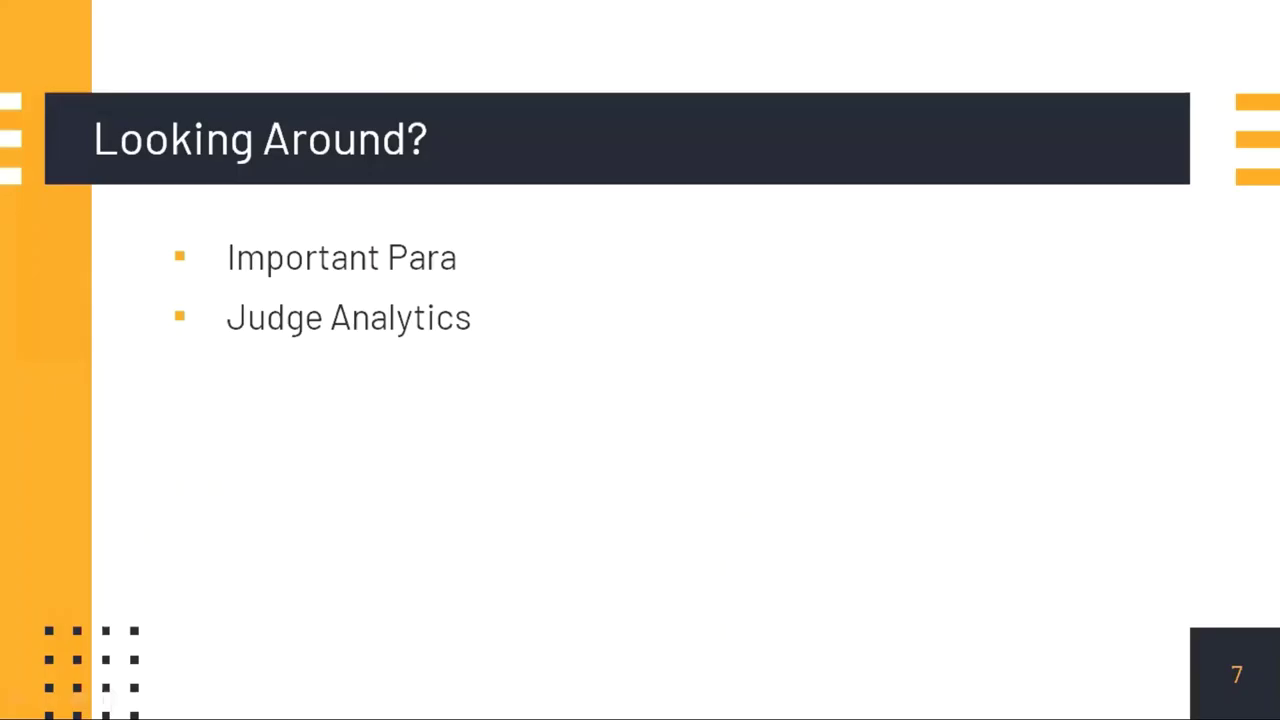
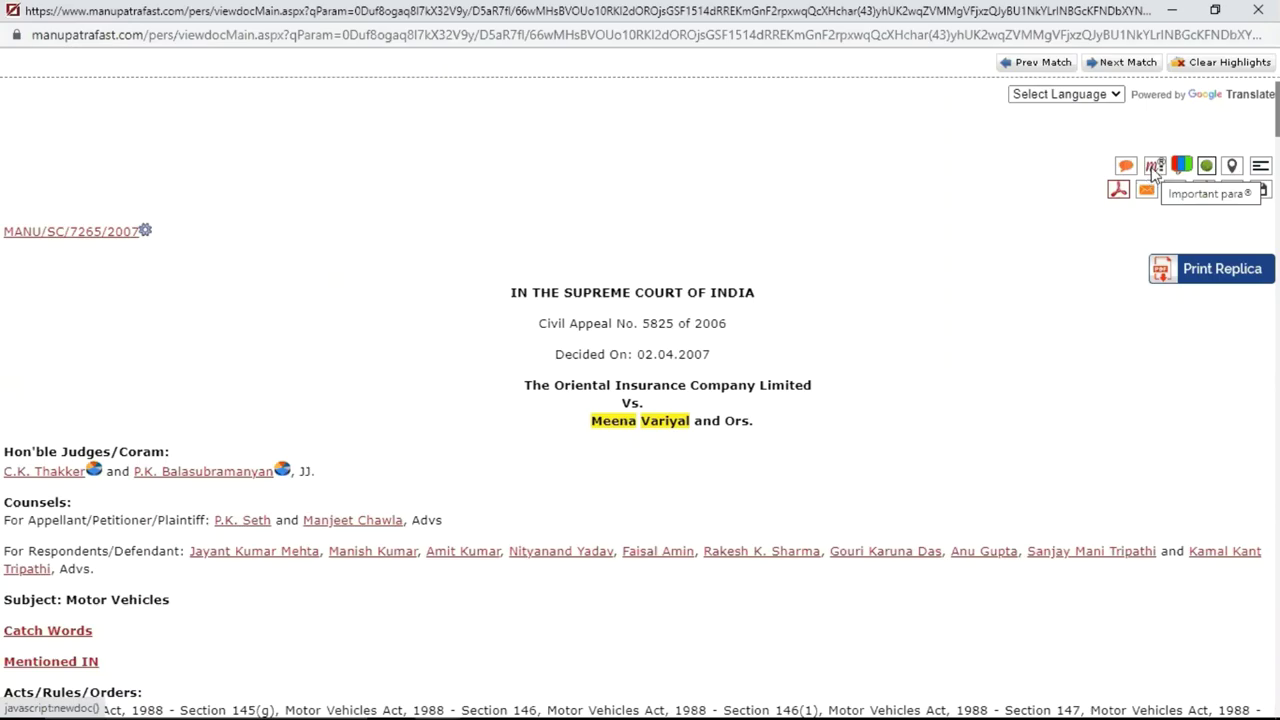
Open the judgment's Important para view and compare the accident victim's option paragraph with its quotation in the 20.03.2012 Supreme Court case
key("ctrl+shift+t")
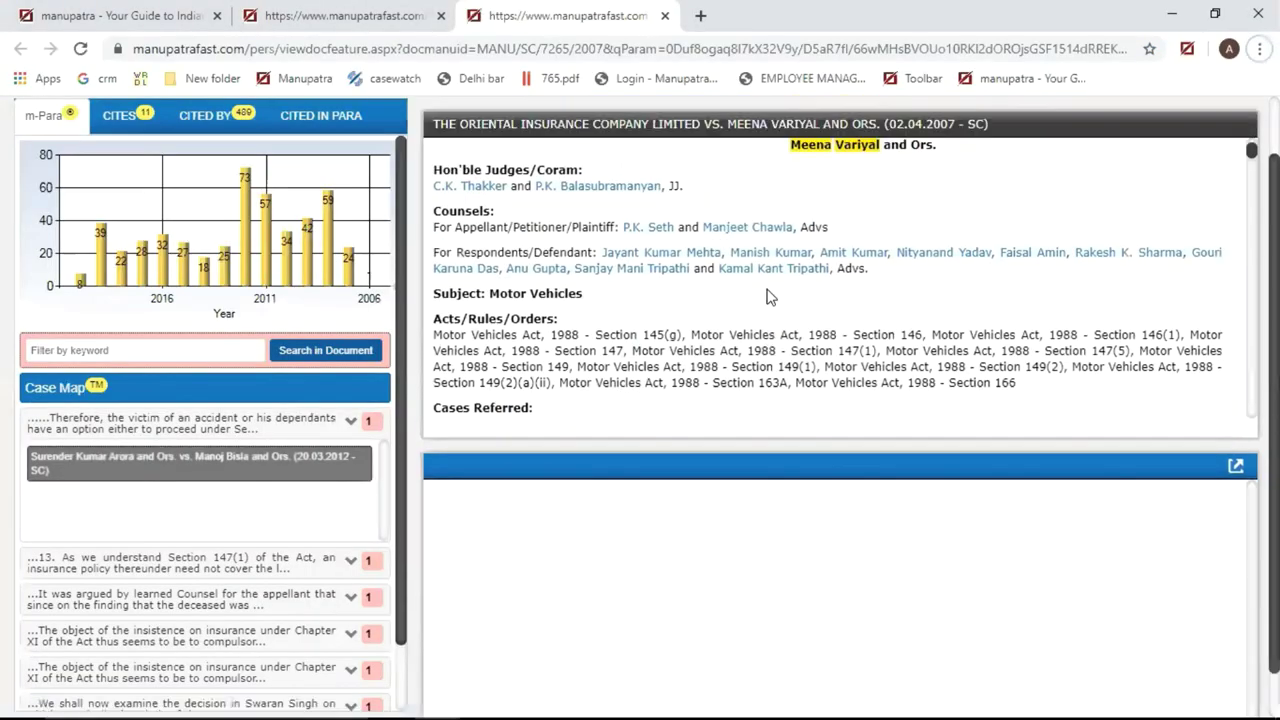
left_click(290, 420)
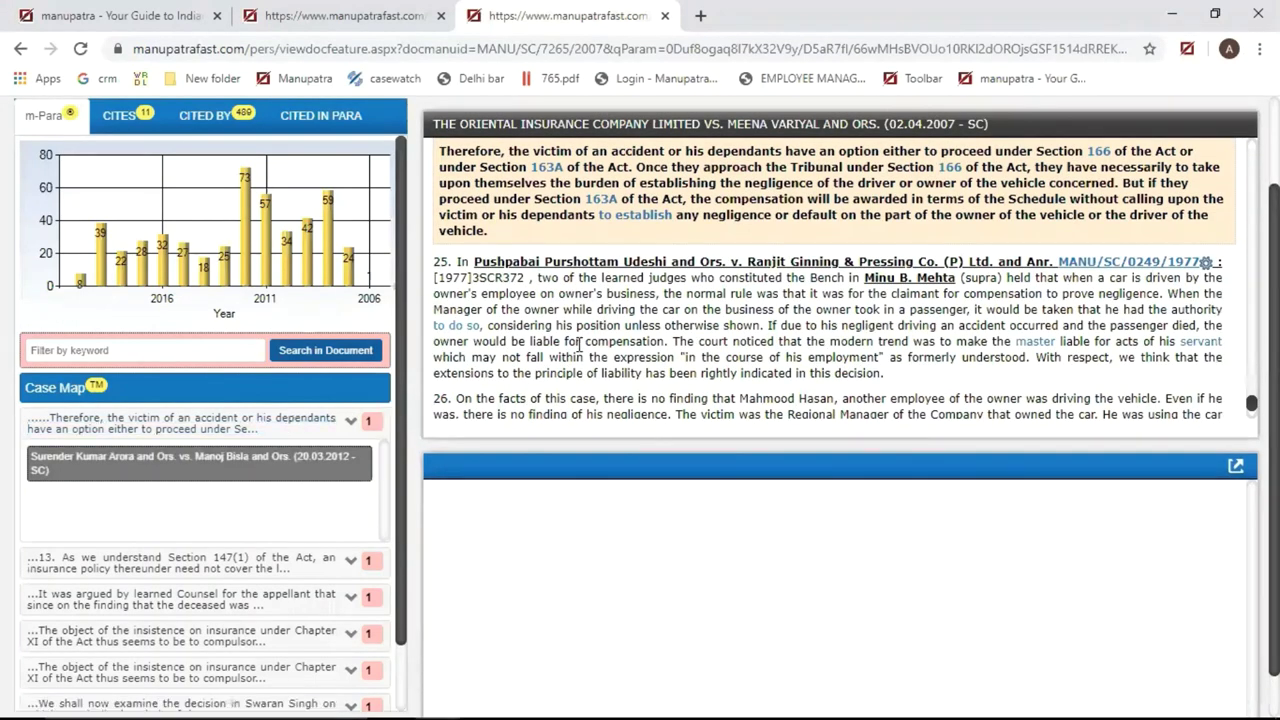
scroll(578, 345, "up", 1)
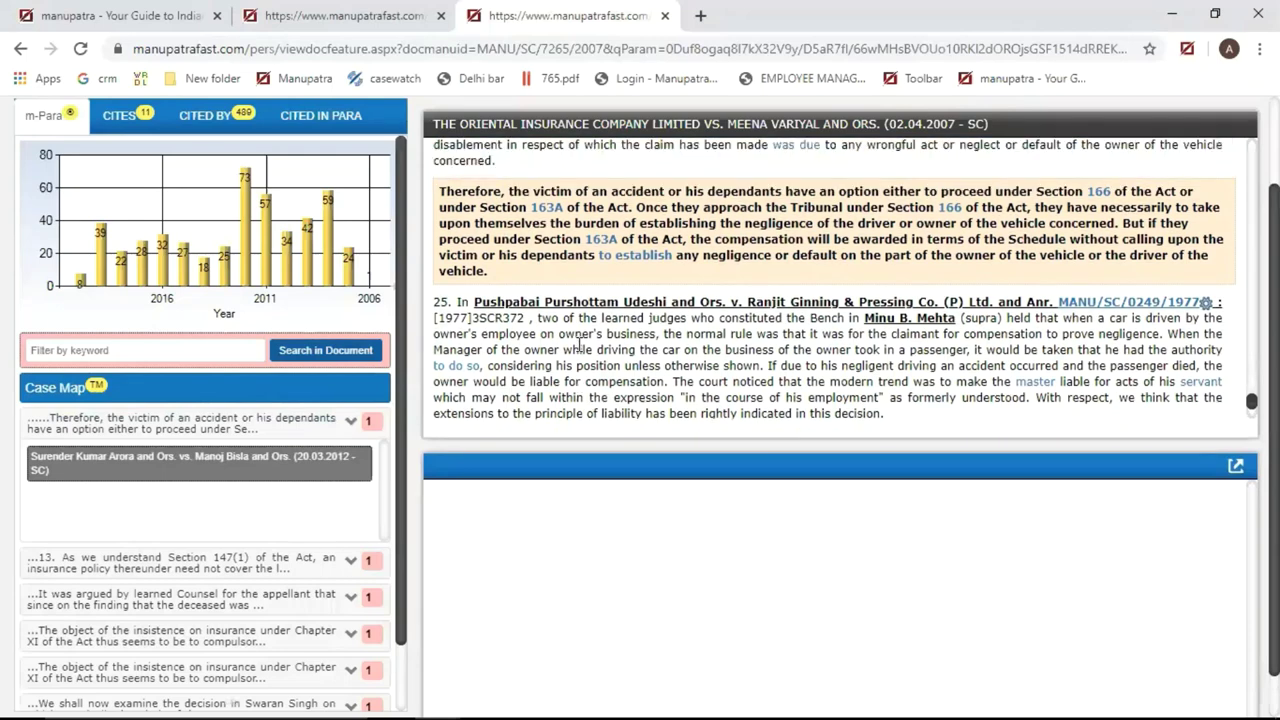
scroll(578, 345, "up", 1)
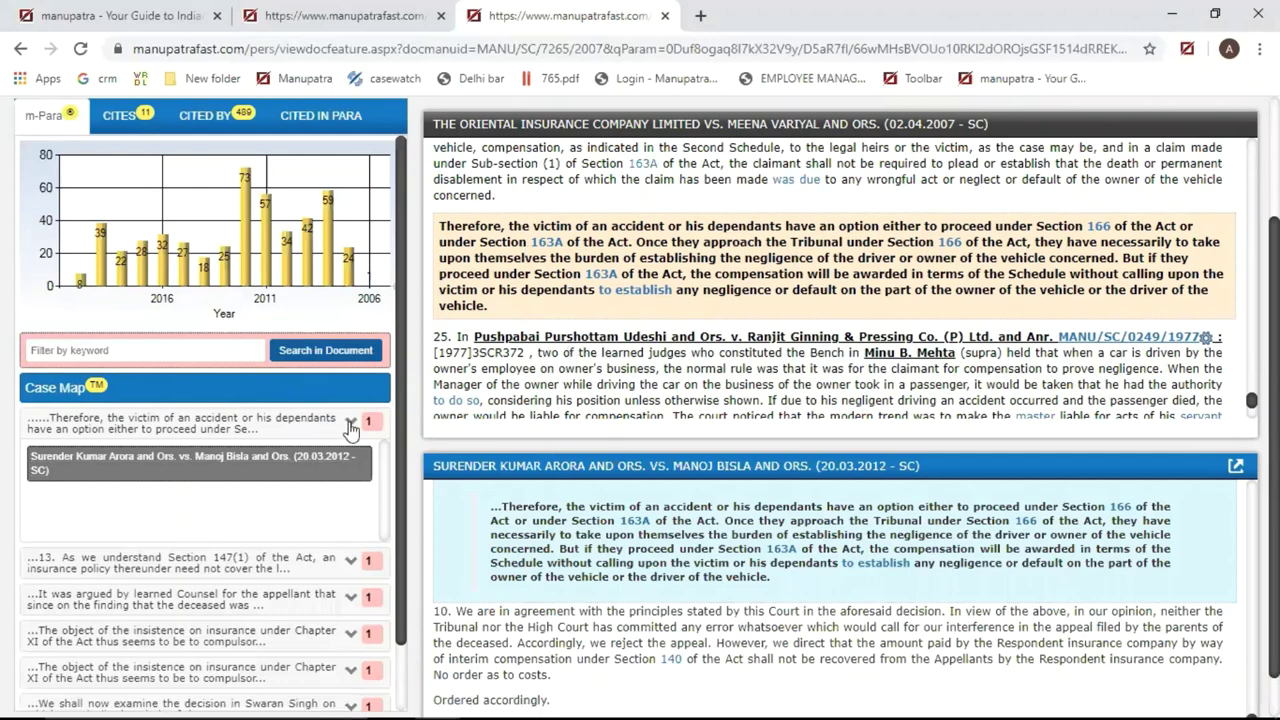
Compare the Section 147(1) paragraph with its quotation in the 18.12.2008 New India Assurance case, and view that case's full judgment before closing it
left_click(350, 474)
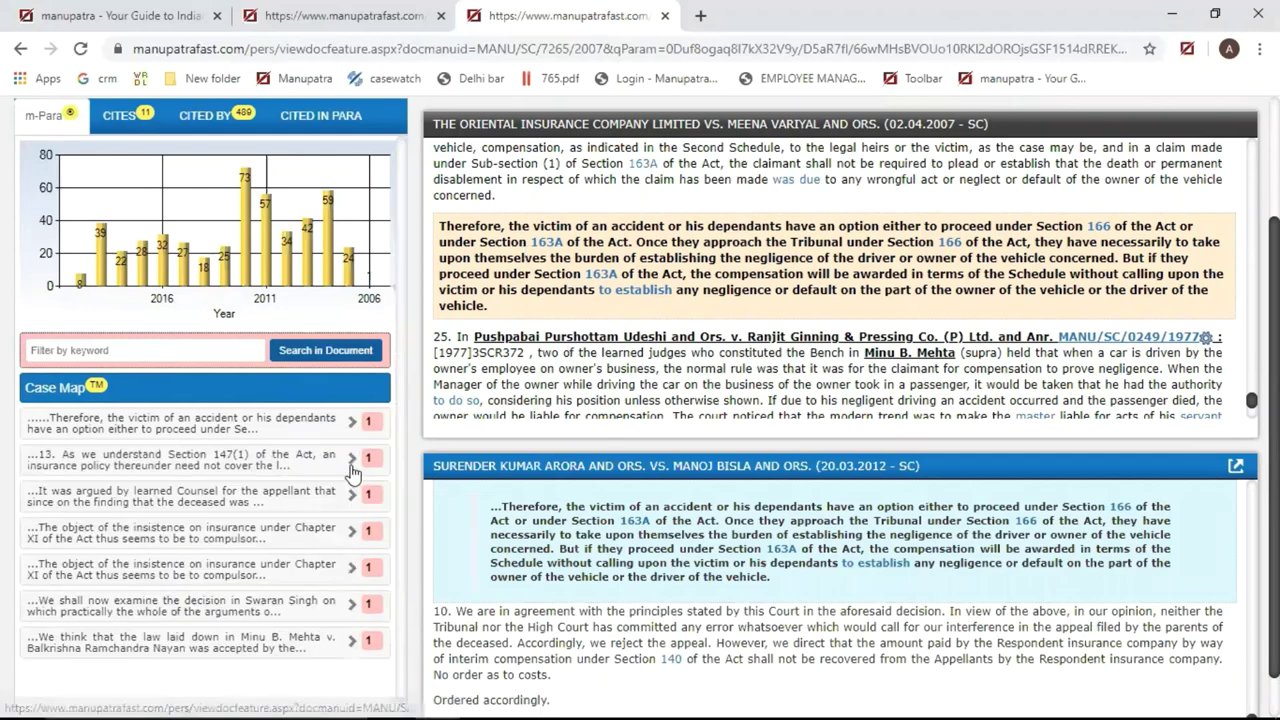
left_click(277, 458)
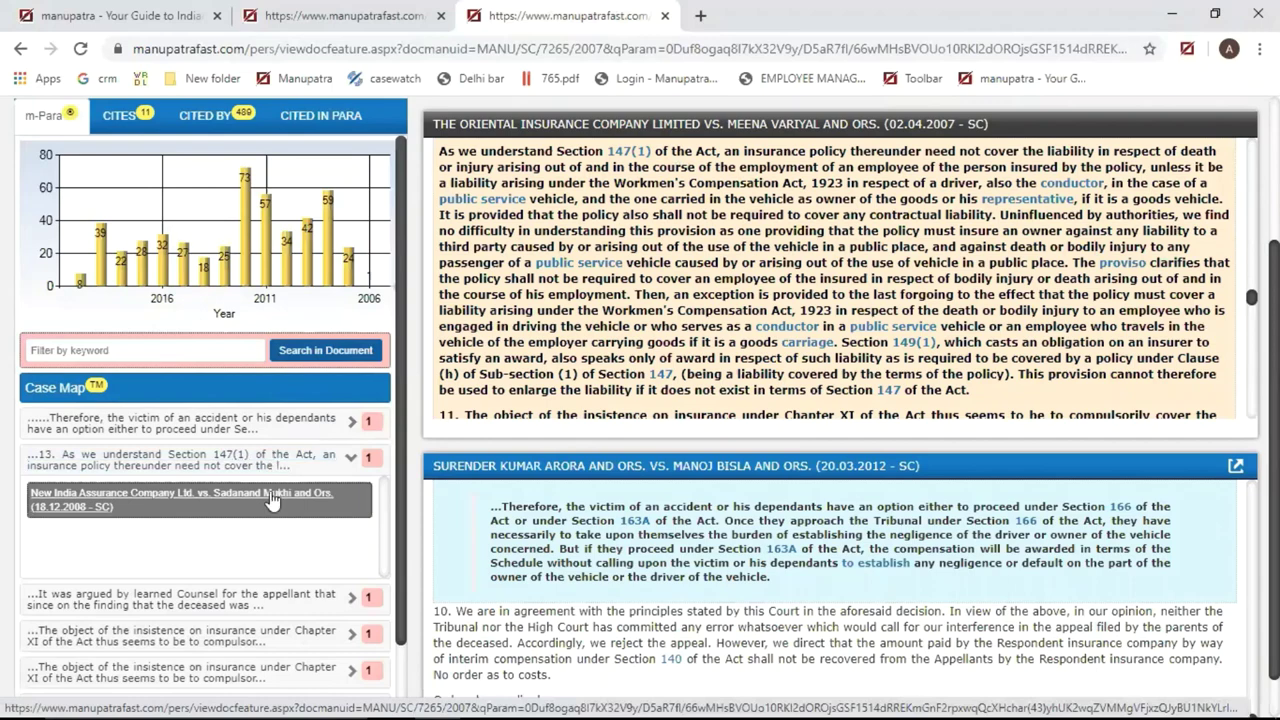
left_click(272, 501)
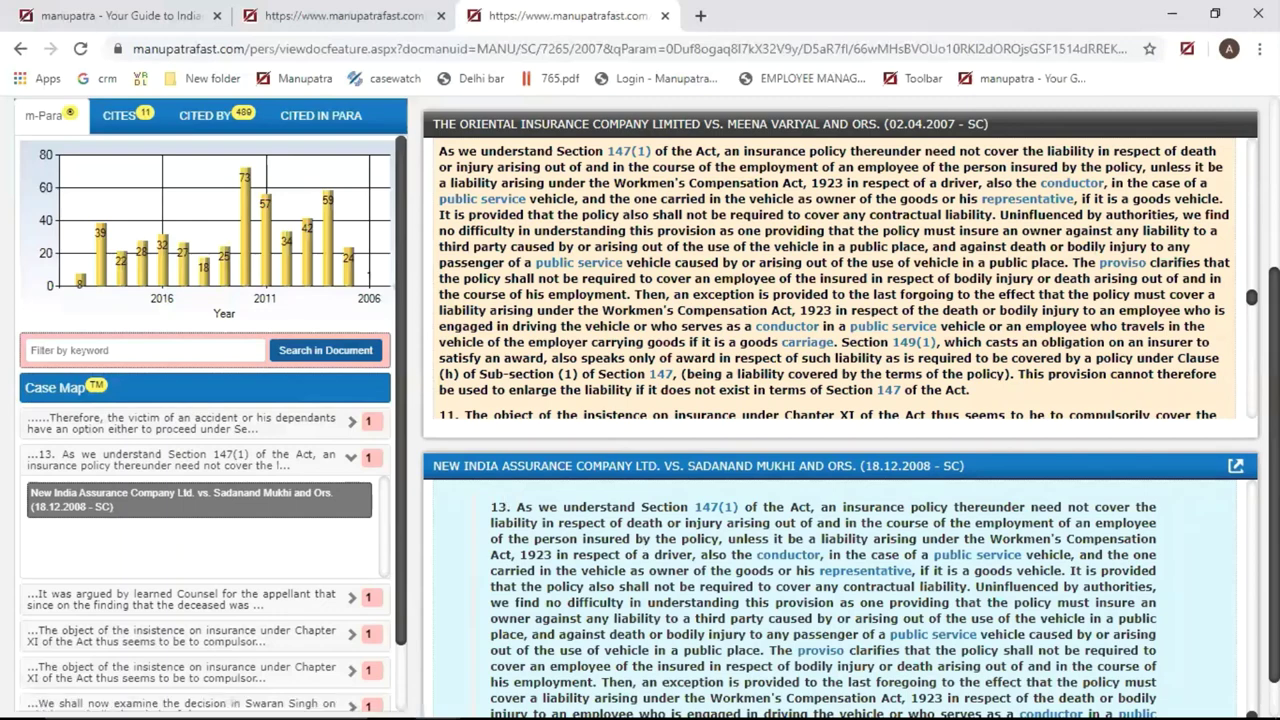
left_click(763, 131)
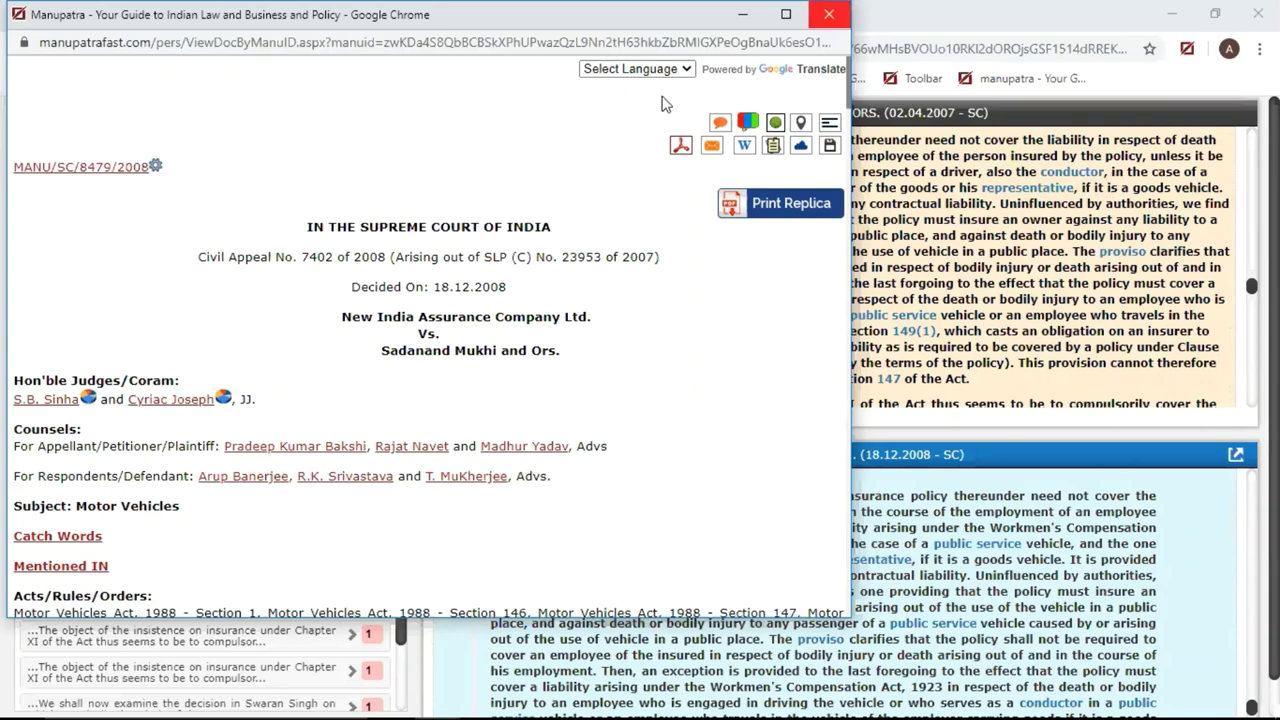
left_click(542, 657)
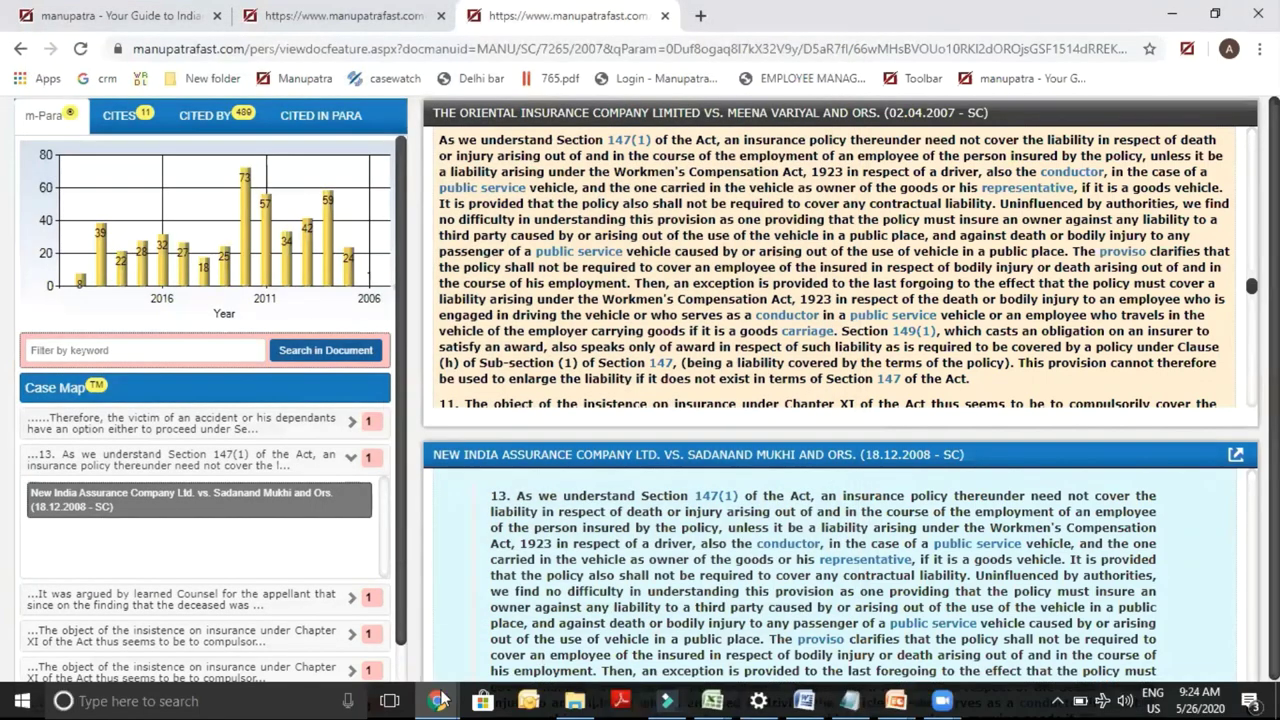
Return to the judgment MANU/SC/7265/2007 and open the first listed judge's analytics in a maximized window
mouse_move(447, 697)
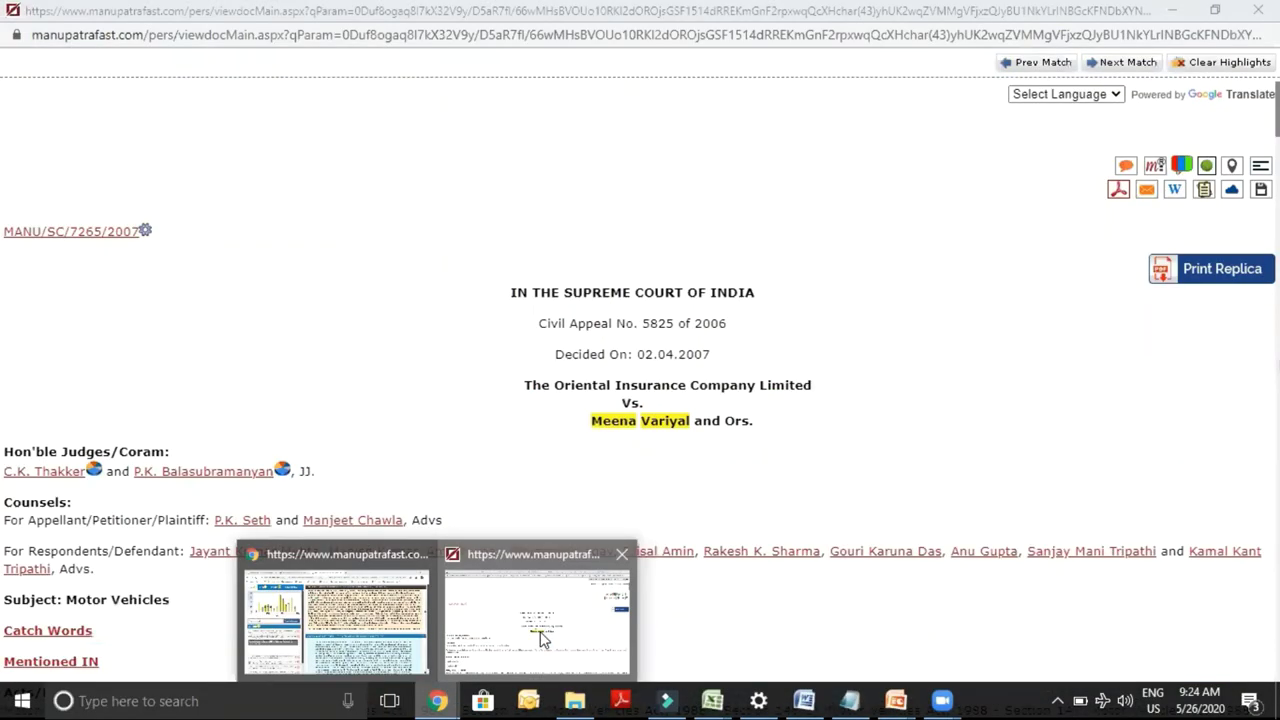
left_click(540, 640)
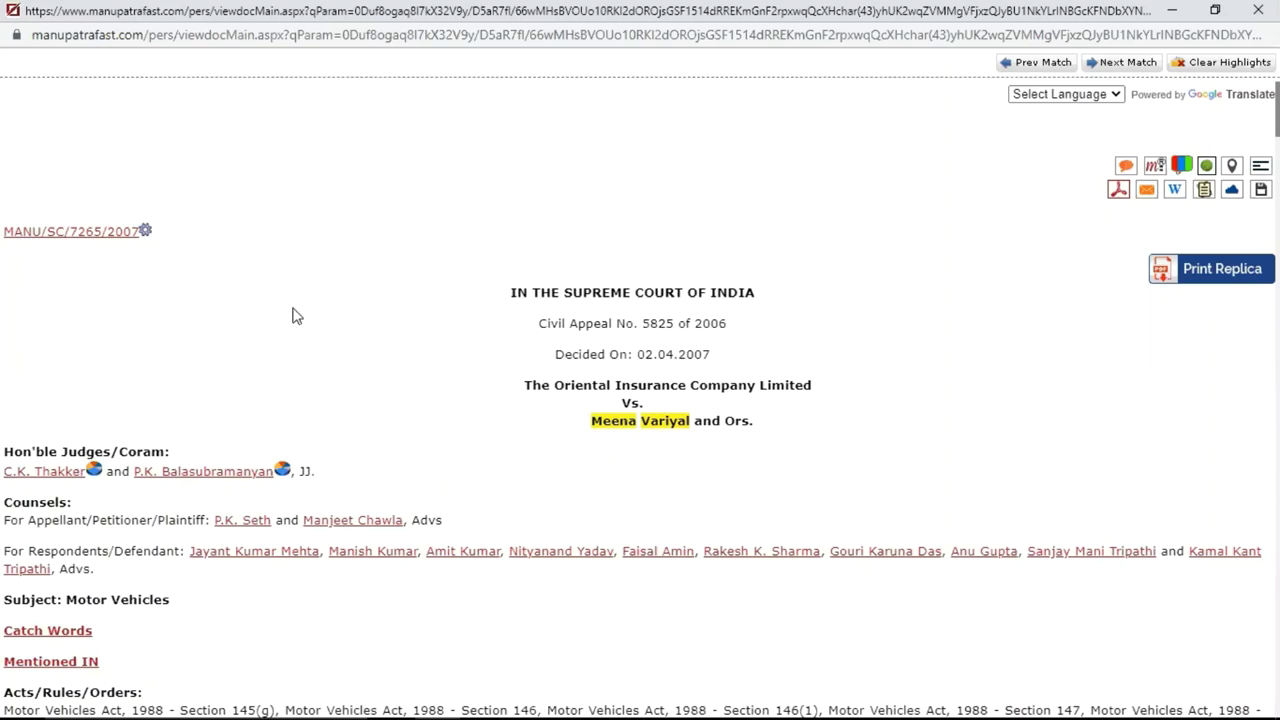
left_click(92, 471)
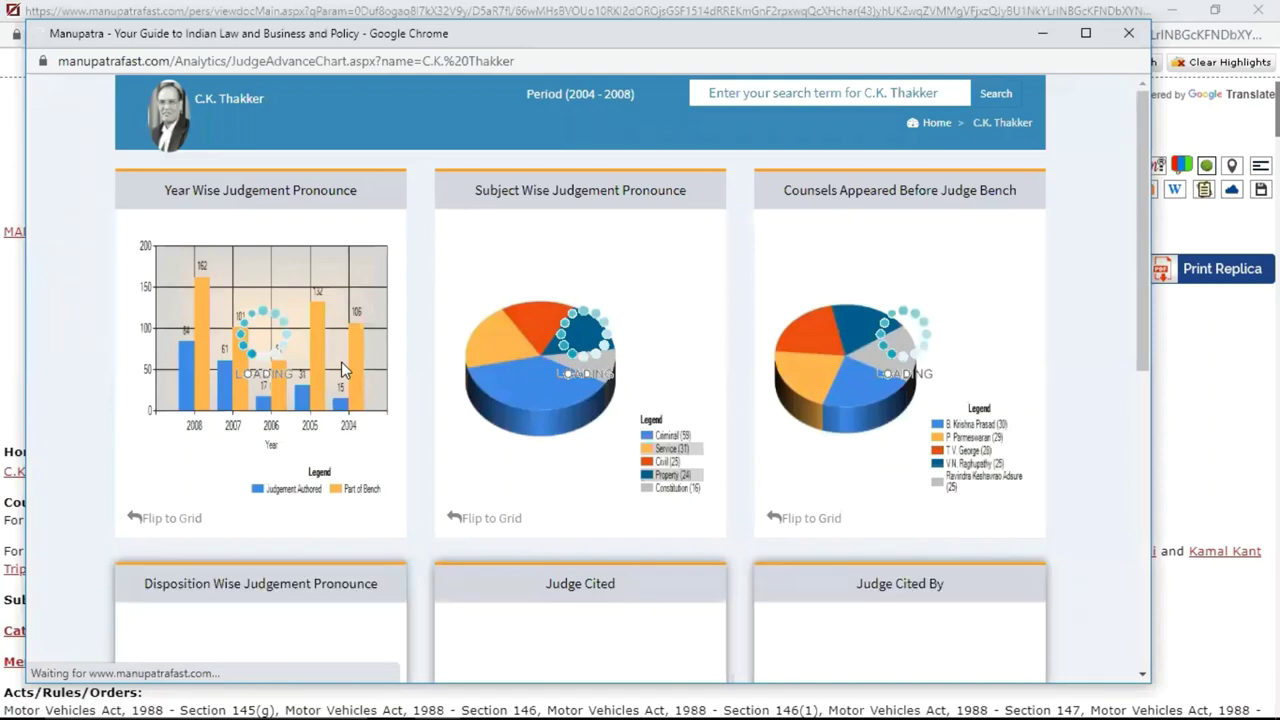
left_click_drag(1140, 290, 1180, 317)
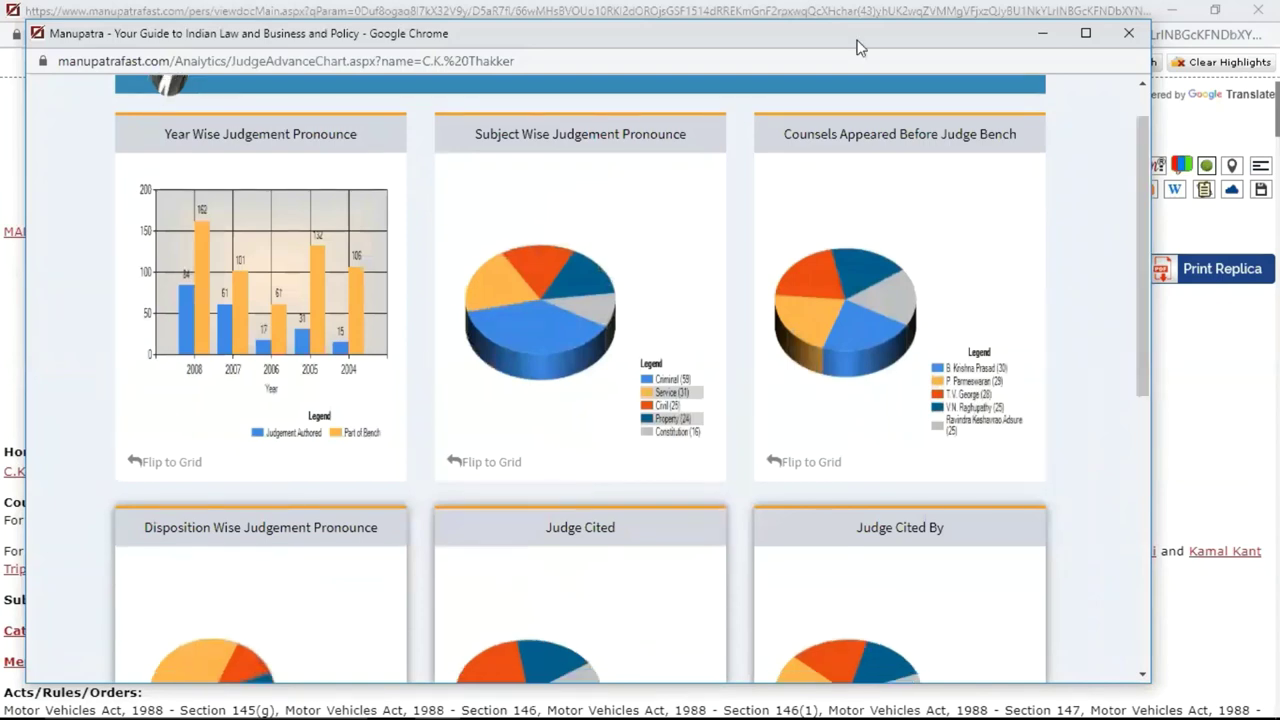
double_click(857, 38)
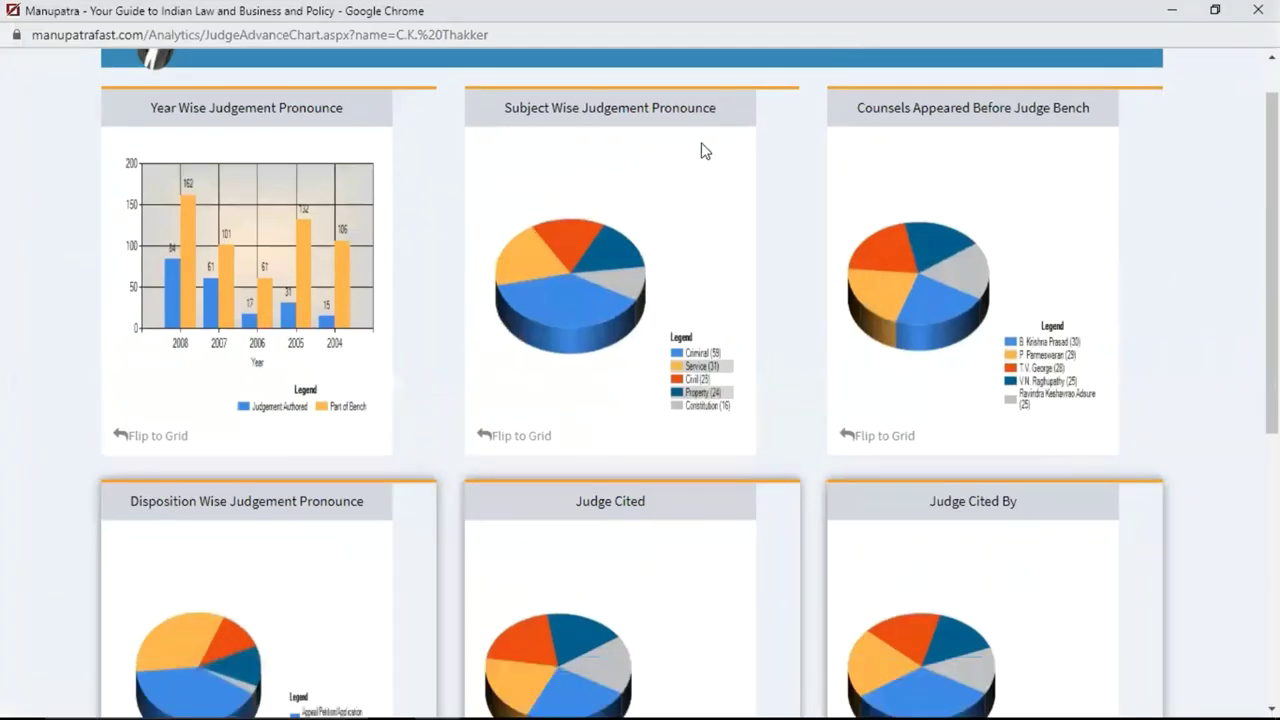
Flip the Subject Wise Judgement Pronounce chart to its grid, and list the judge's Insurance judgments from page 2 of the expanded subject list
left_click(515, 437)
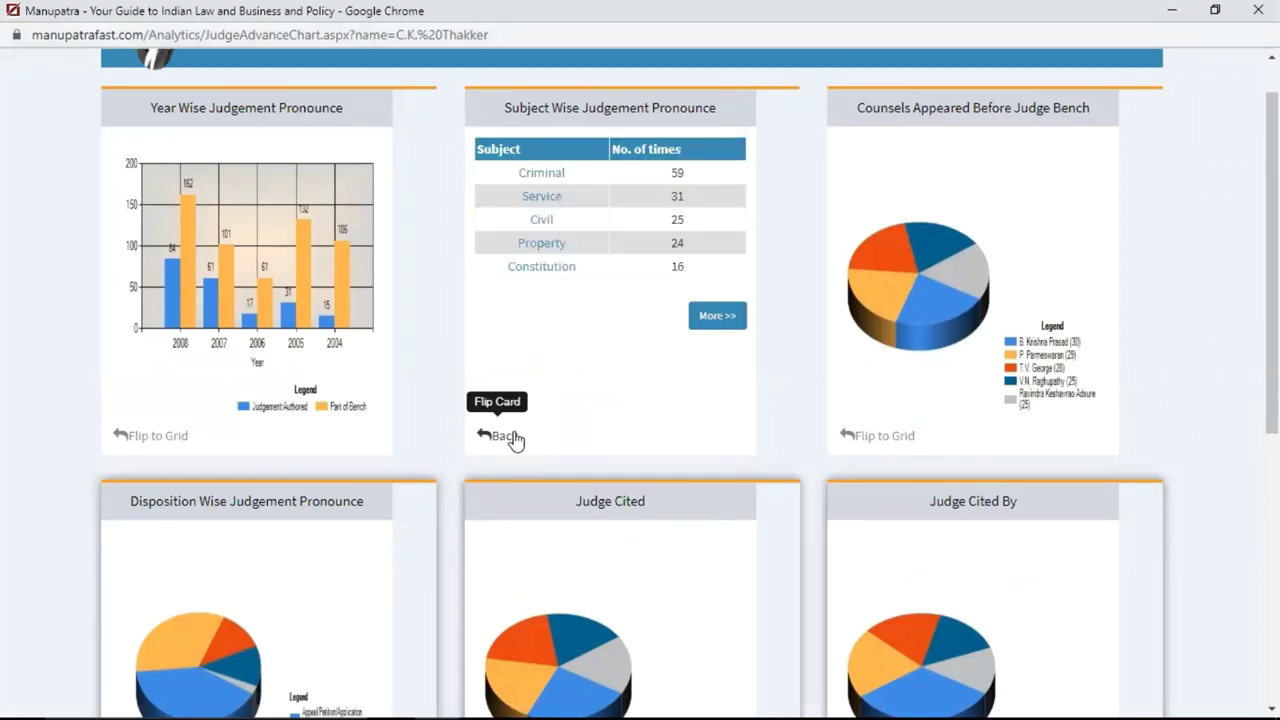
left_click(712, 324)
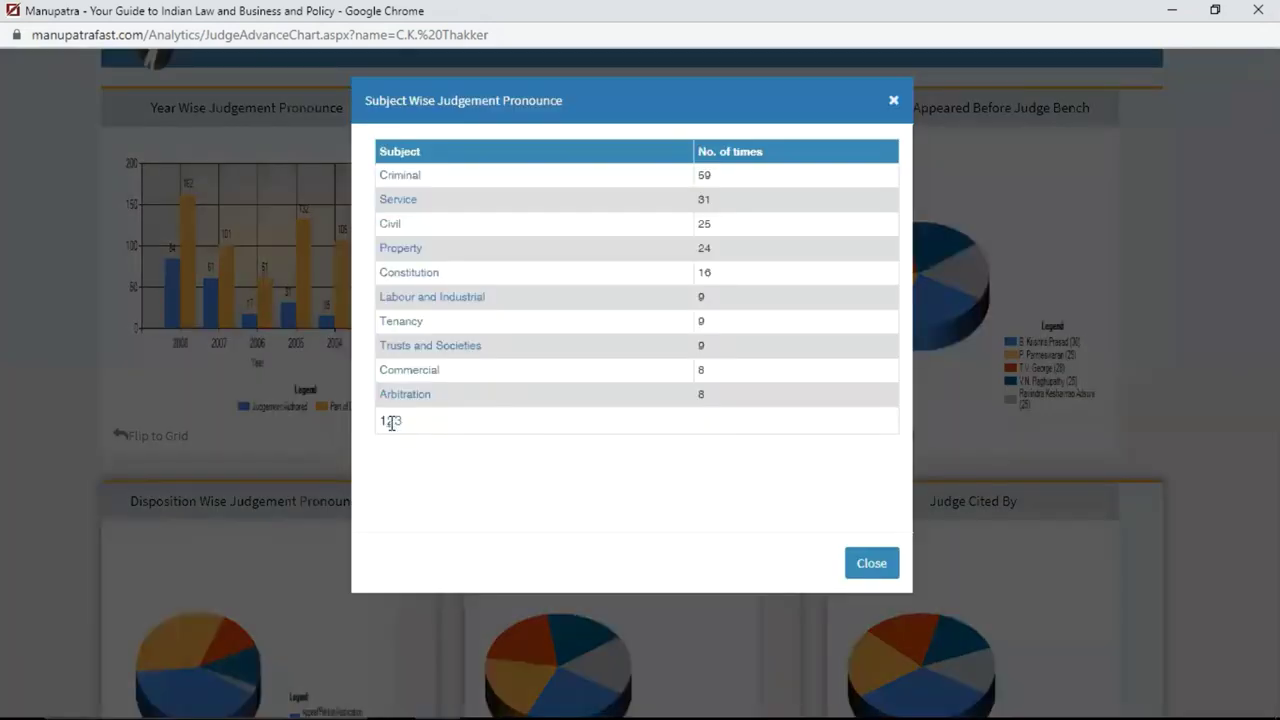
left_click(391, 421)
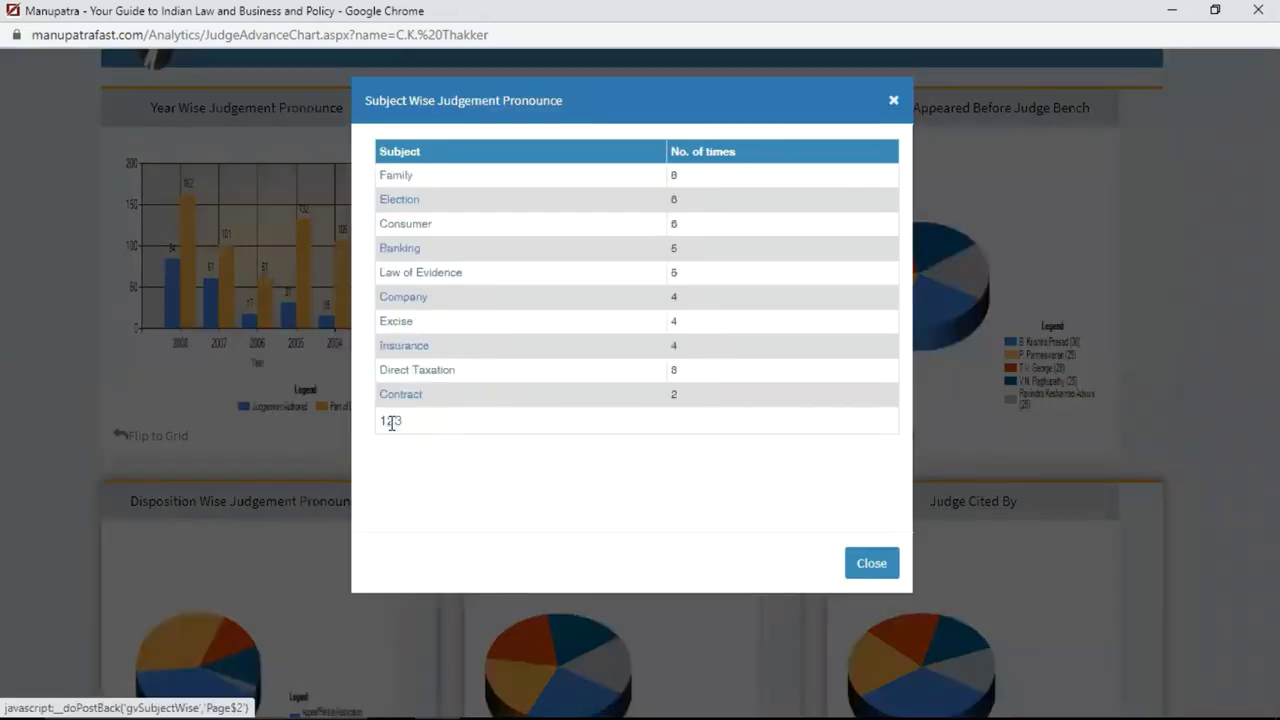
left_click(416, 350)
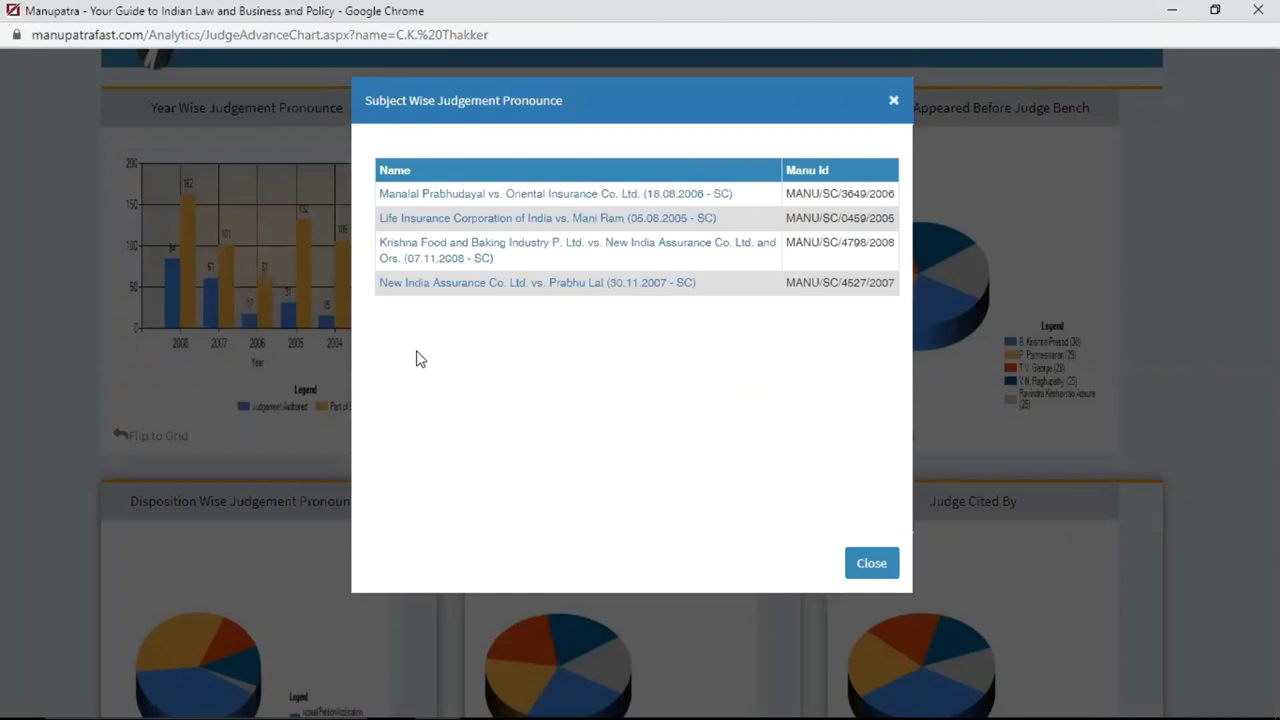
left_click(817, 194)
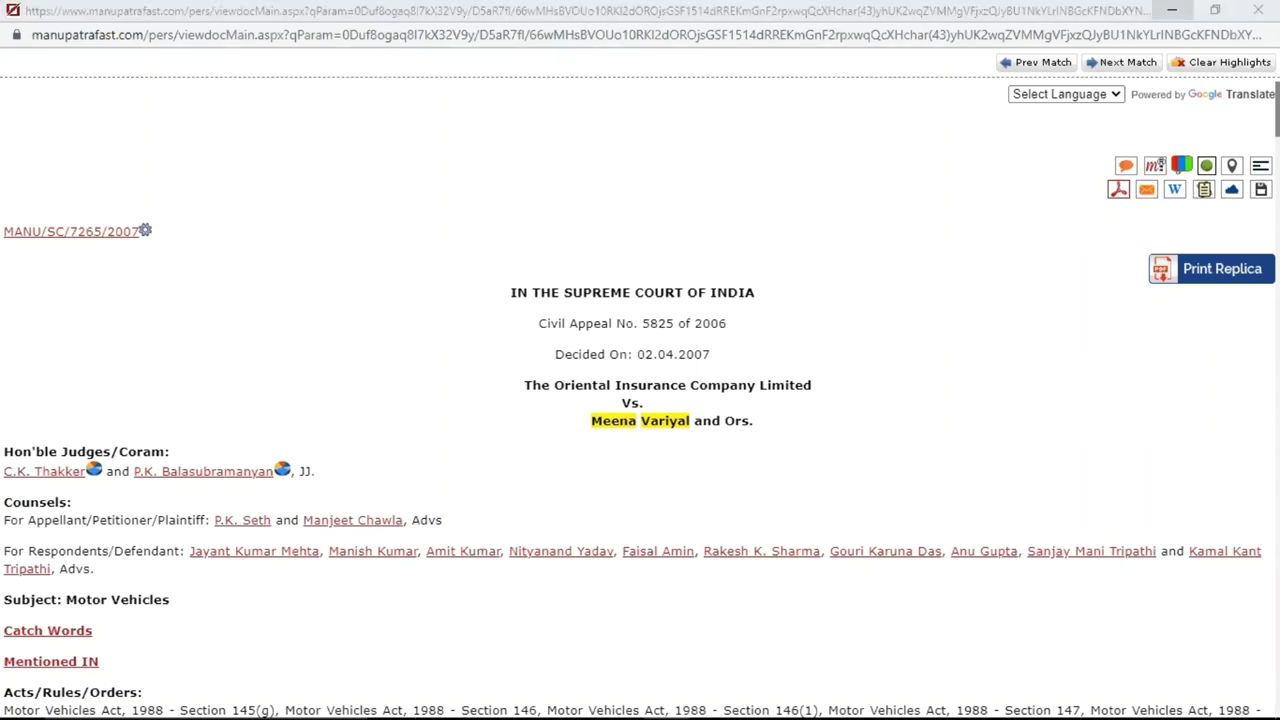
key("alt+Tab")
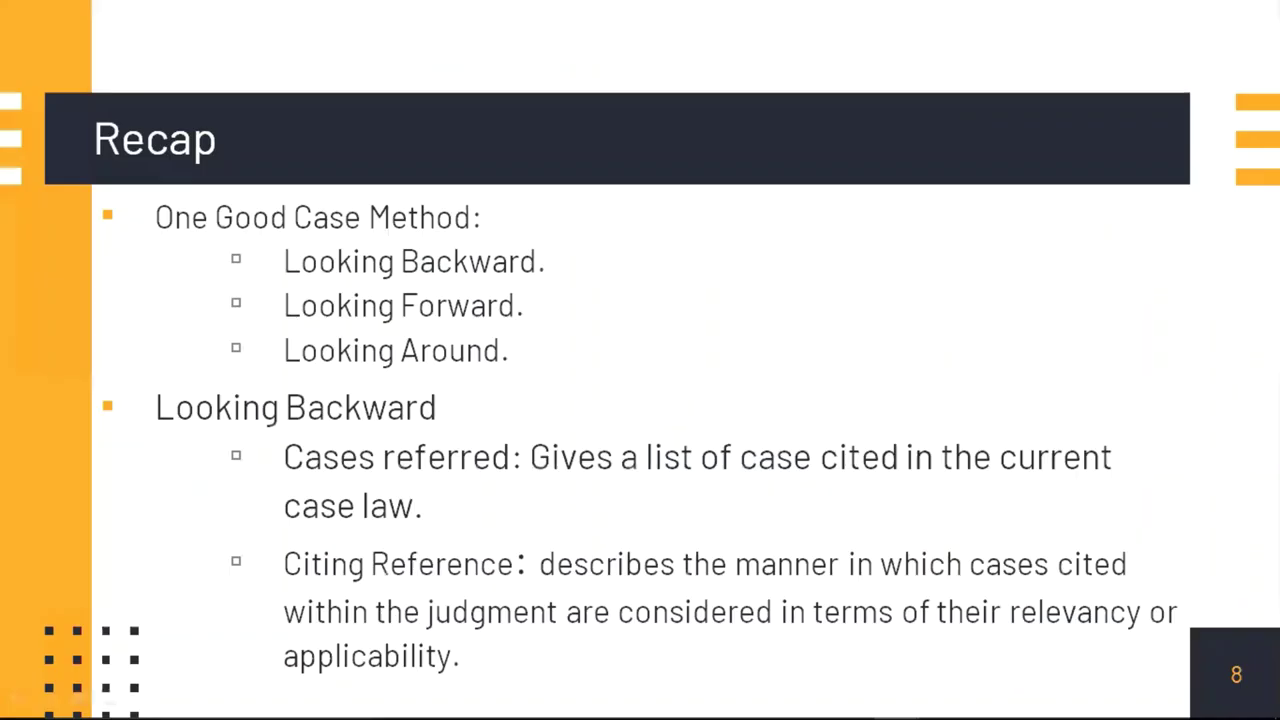